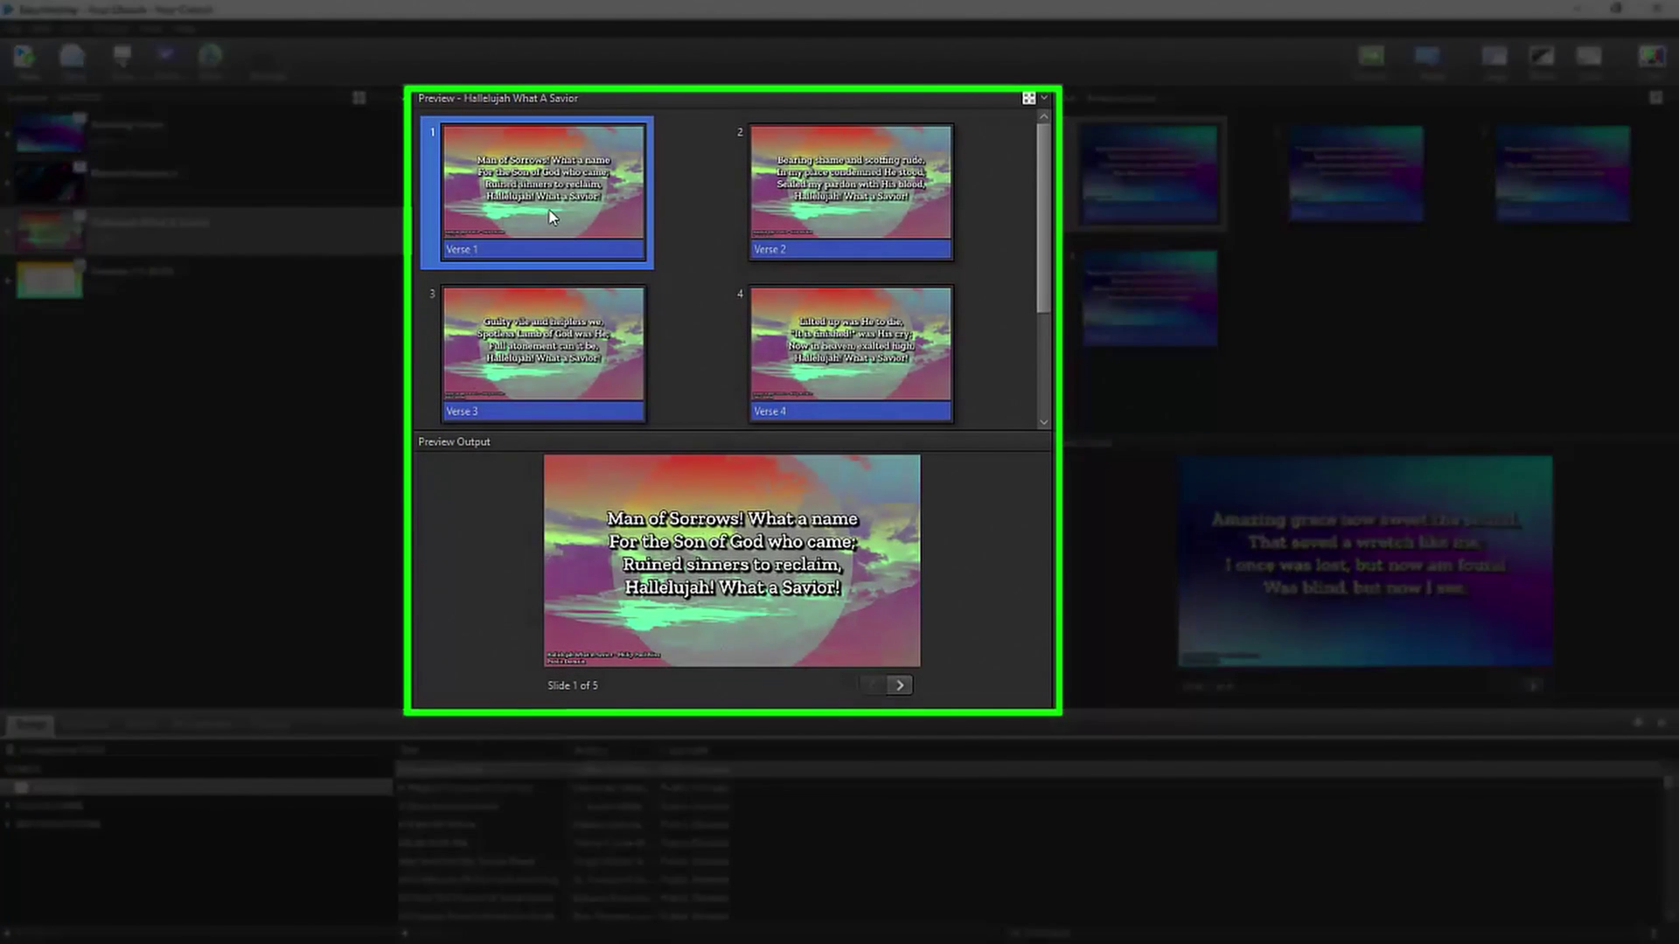
Preview Verses 2, 3 and 4 of the hymn in the Preview panel.
{"action": "left_click", "coordinate": [791, 210]}
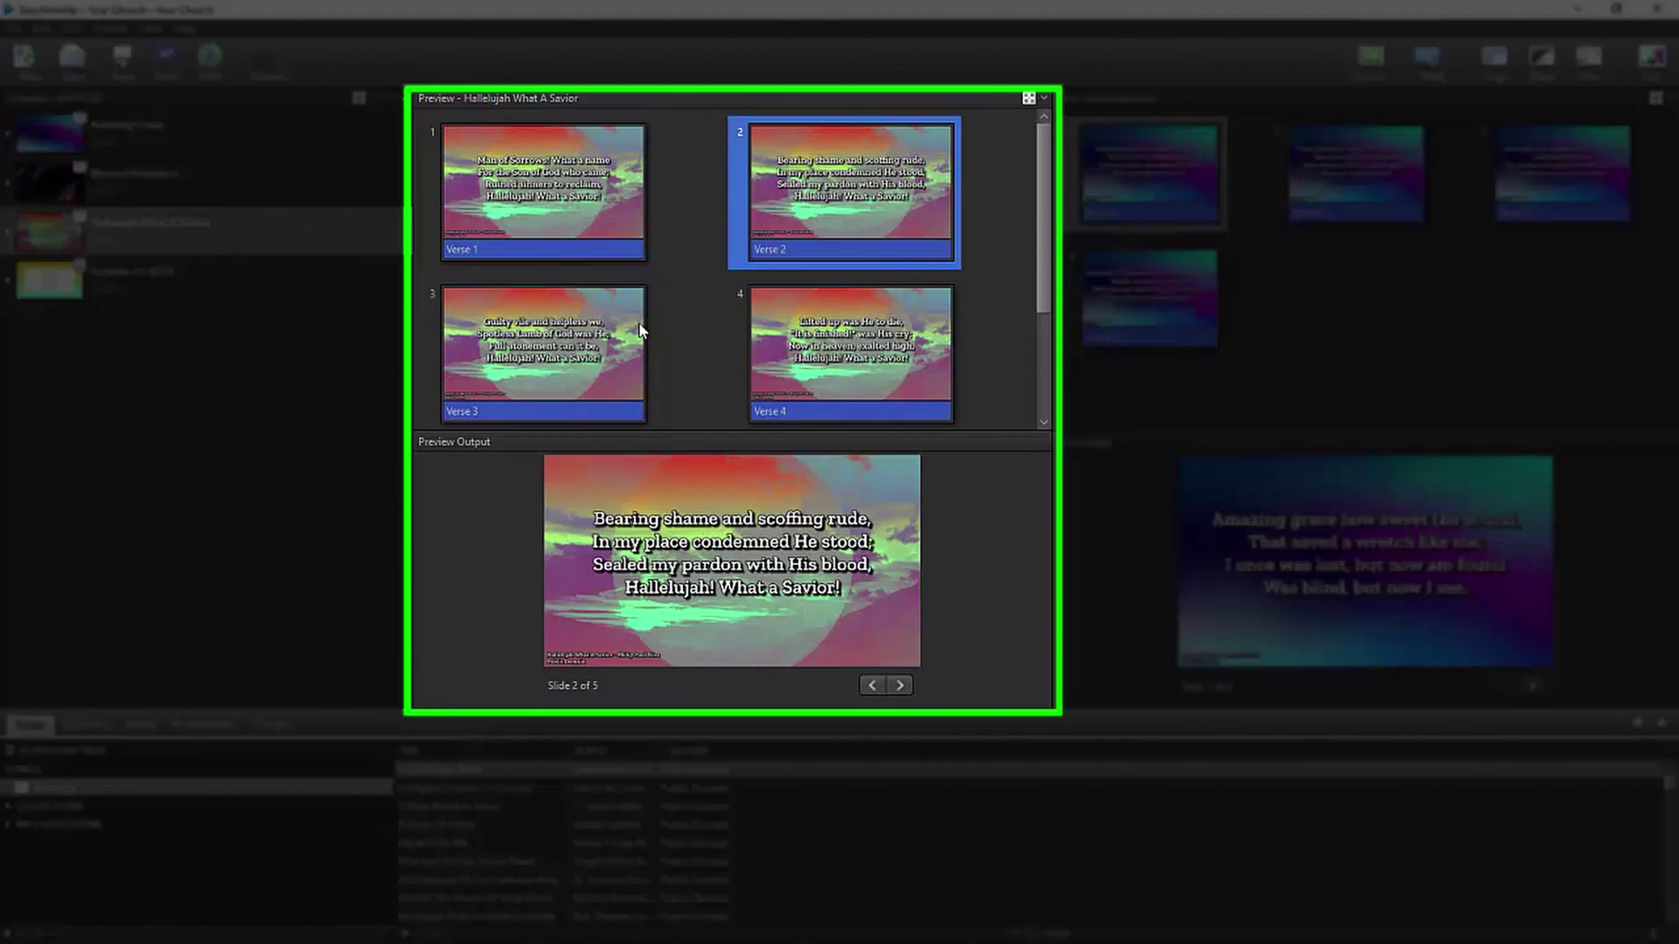
{"action": "scroll", "coordinate": [601, 341], "scroll_direction": "down", "scroll_amount": 1}
{"action": "left_click", "coordinate": [601, 341]}
{"action": "left_click", "coordinate": [830, 337]}
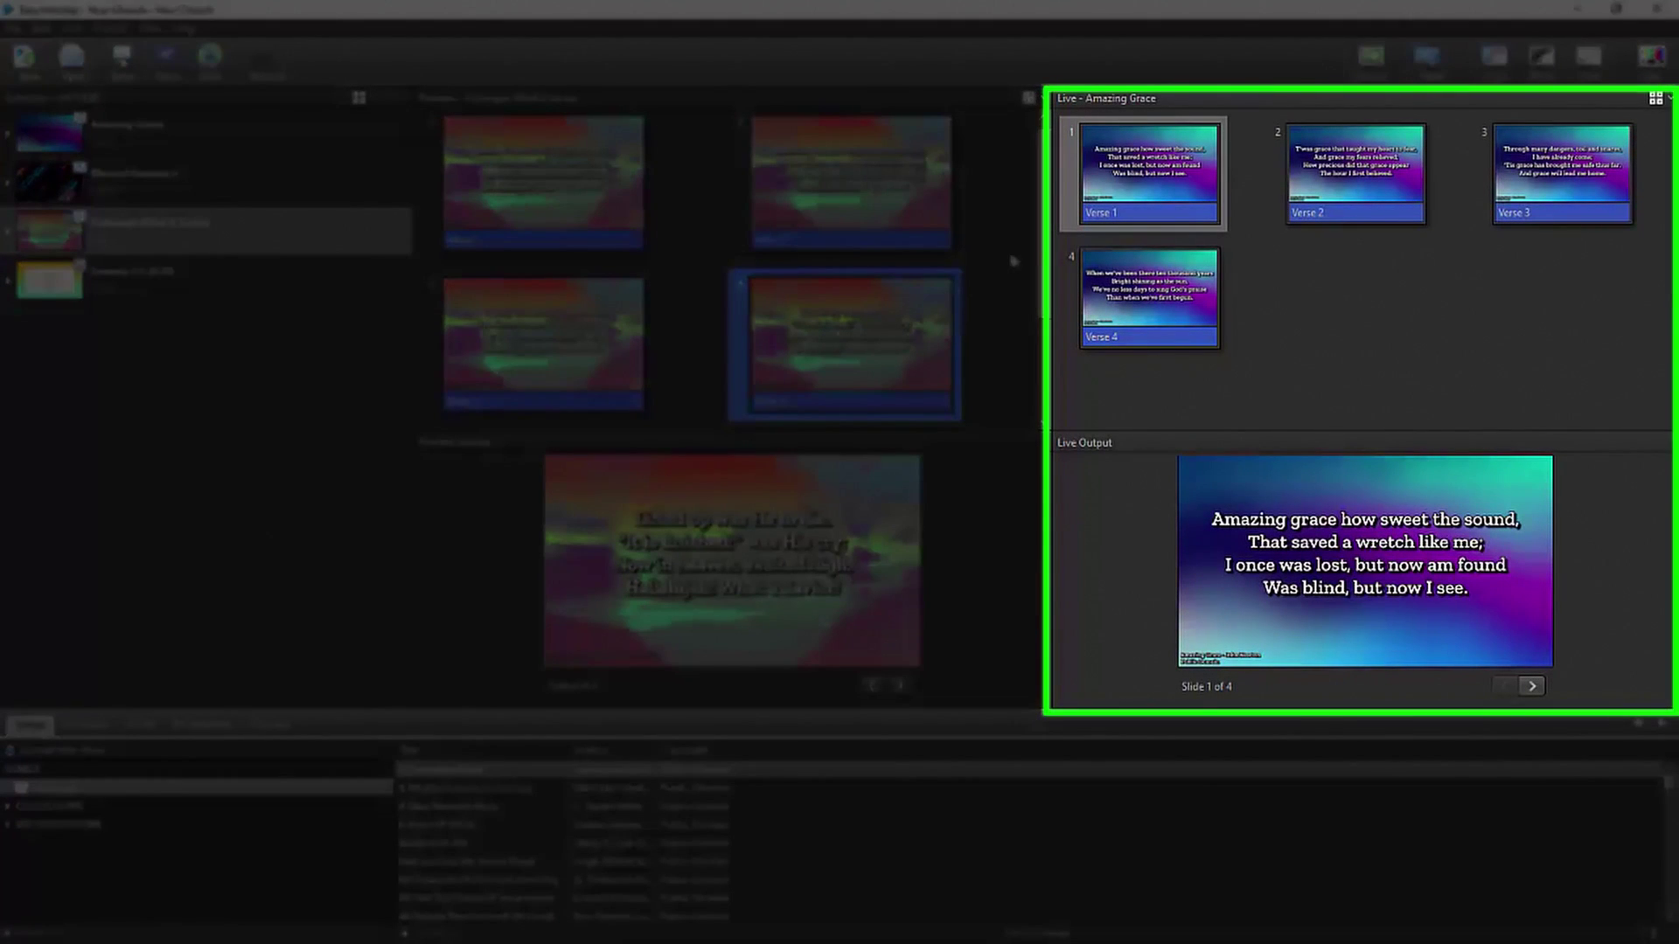
Step the live Amazing Grace output through Verses 1, 2, 3 and 4.
{"action": "left_click", "coordinate": [1141, 187]}
{"action": "left_click", "coordinate": [1343, 171]}
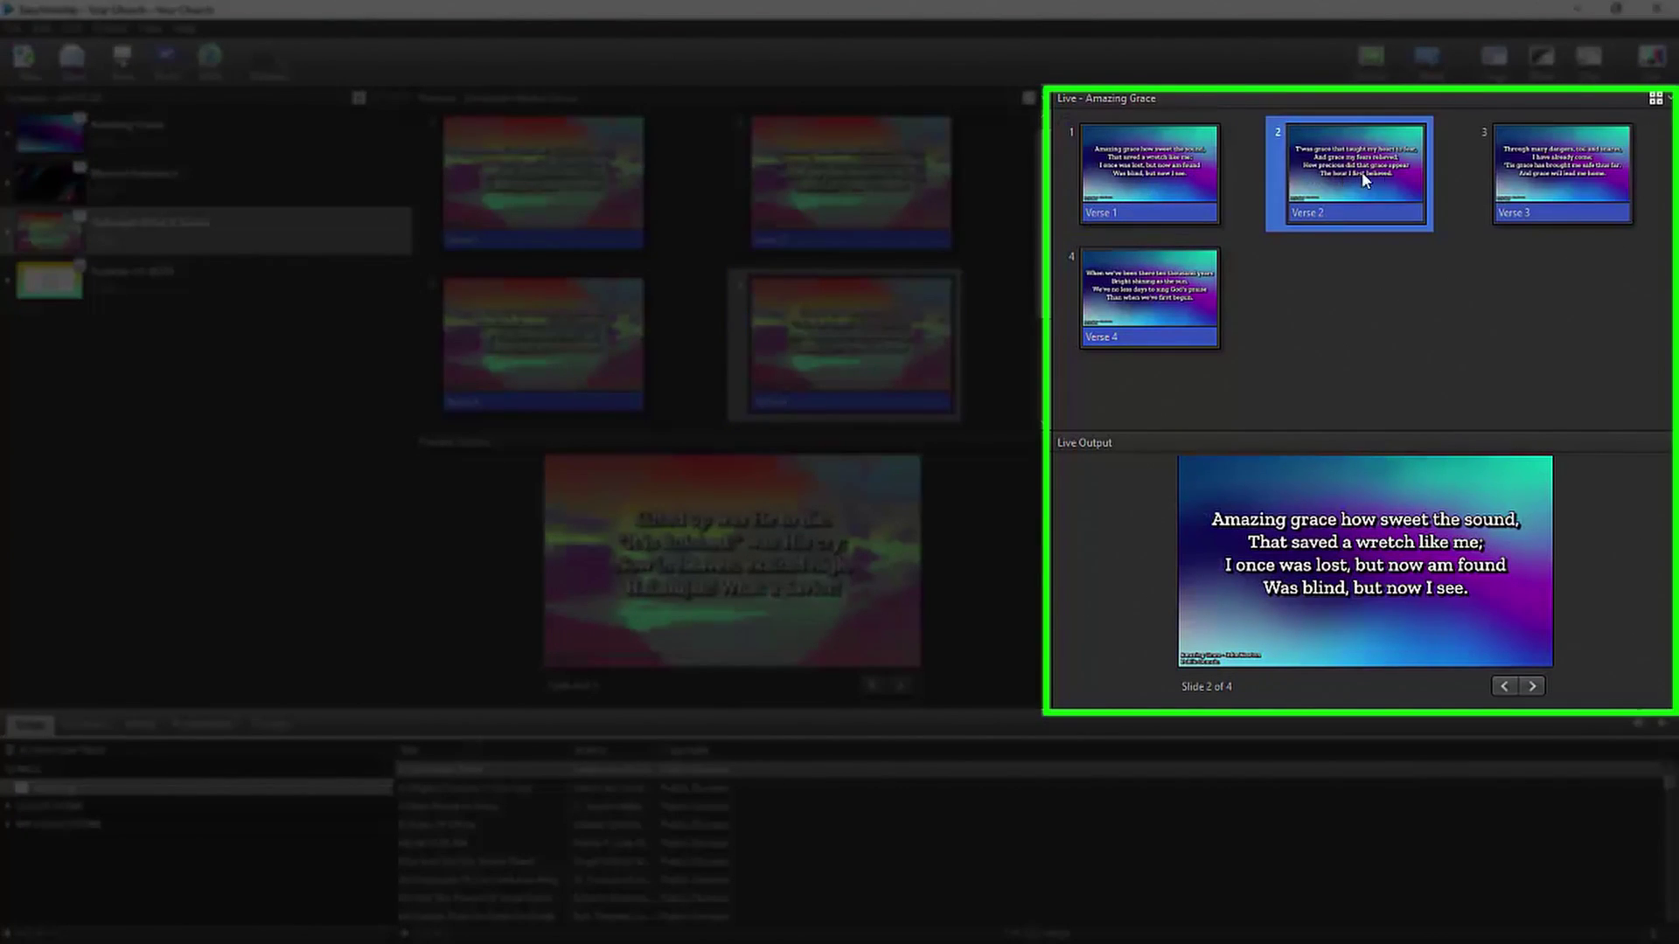
{"action": "left_click", "coordinate": [1540, 187]}
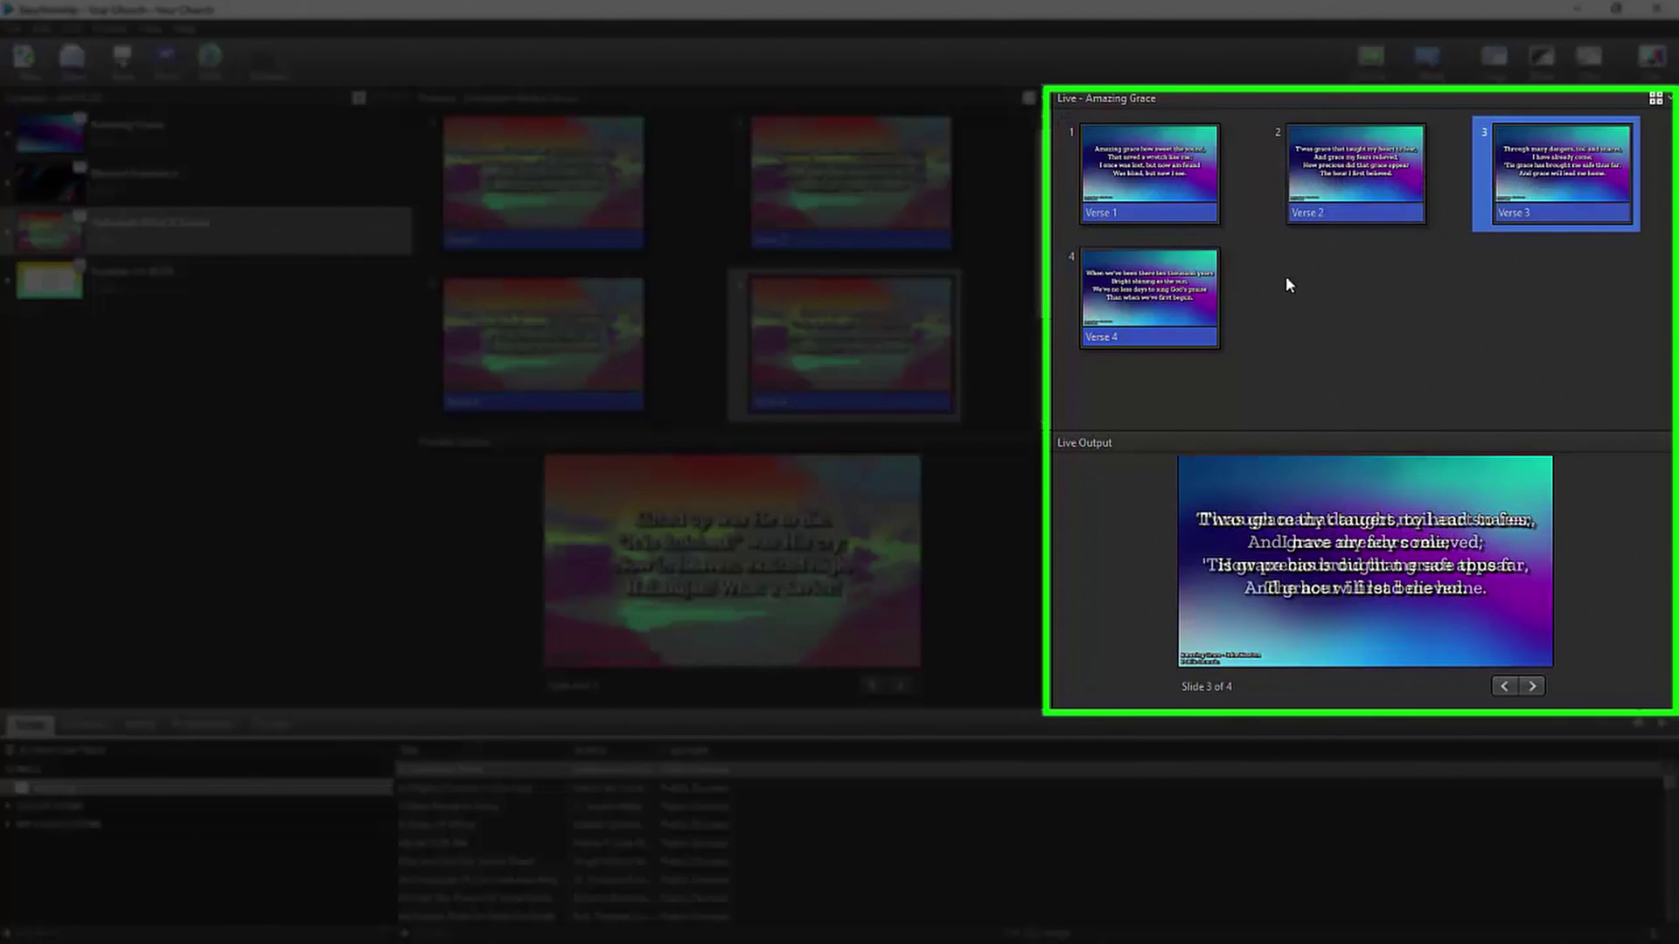
{"action": "left_click", "coordinate": [1189, 297]}
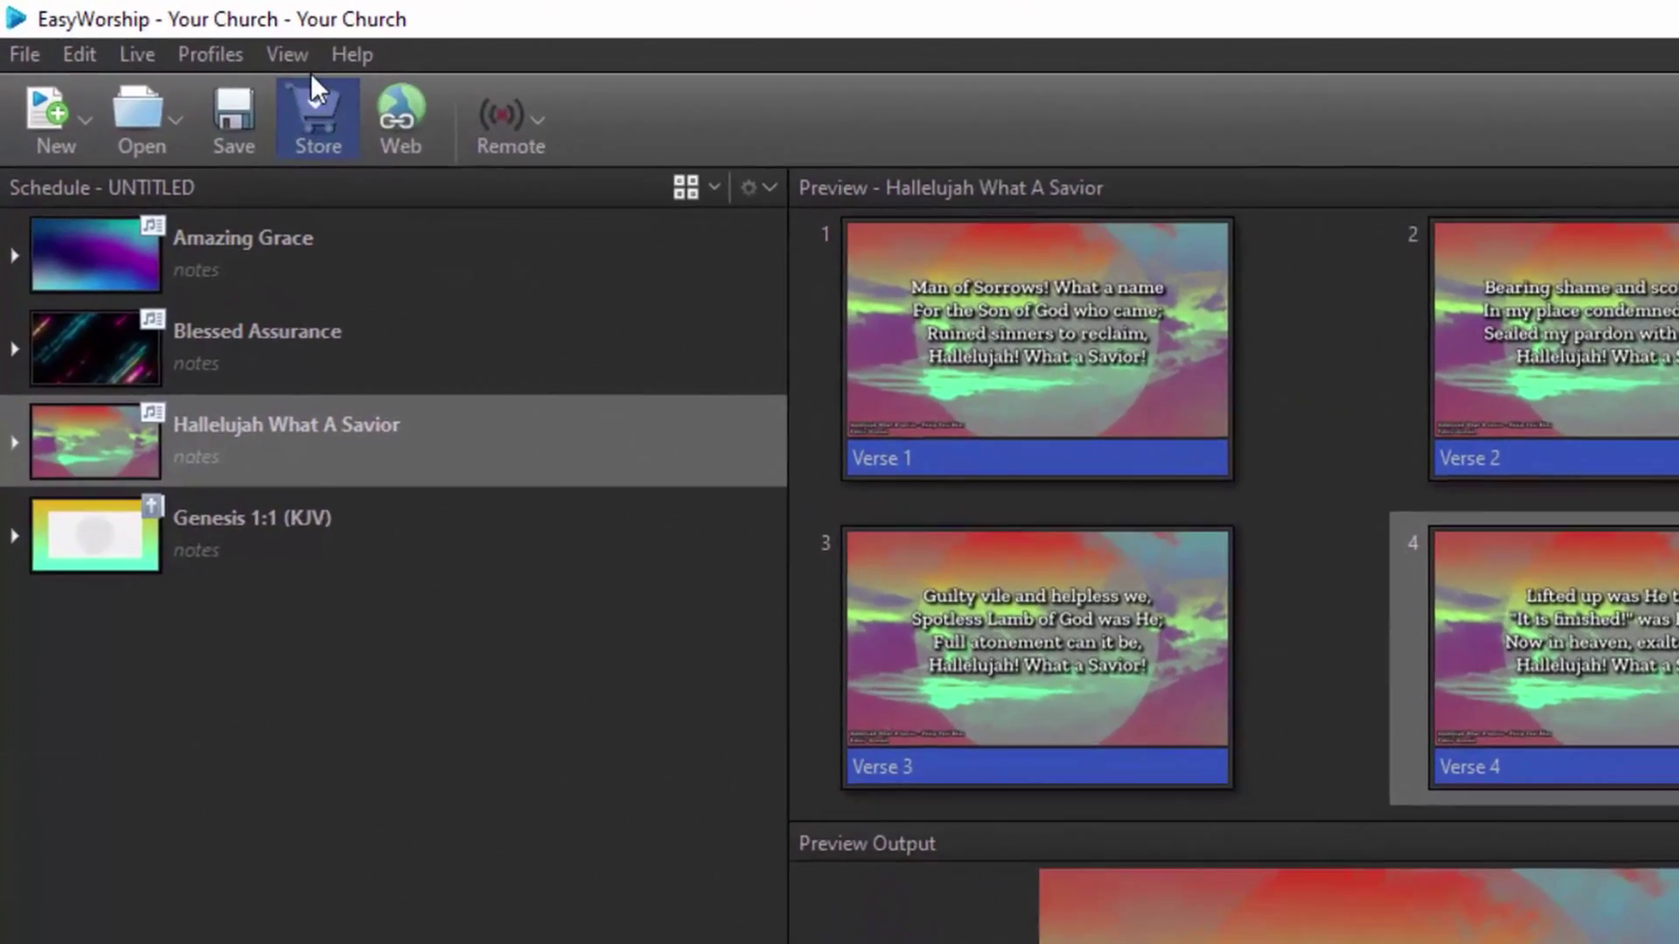
Check the View menu layout options, then browse the Scriptures, Media and Presentations libraries.
{"action": "left_click", "coordinate": [182, 34]}
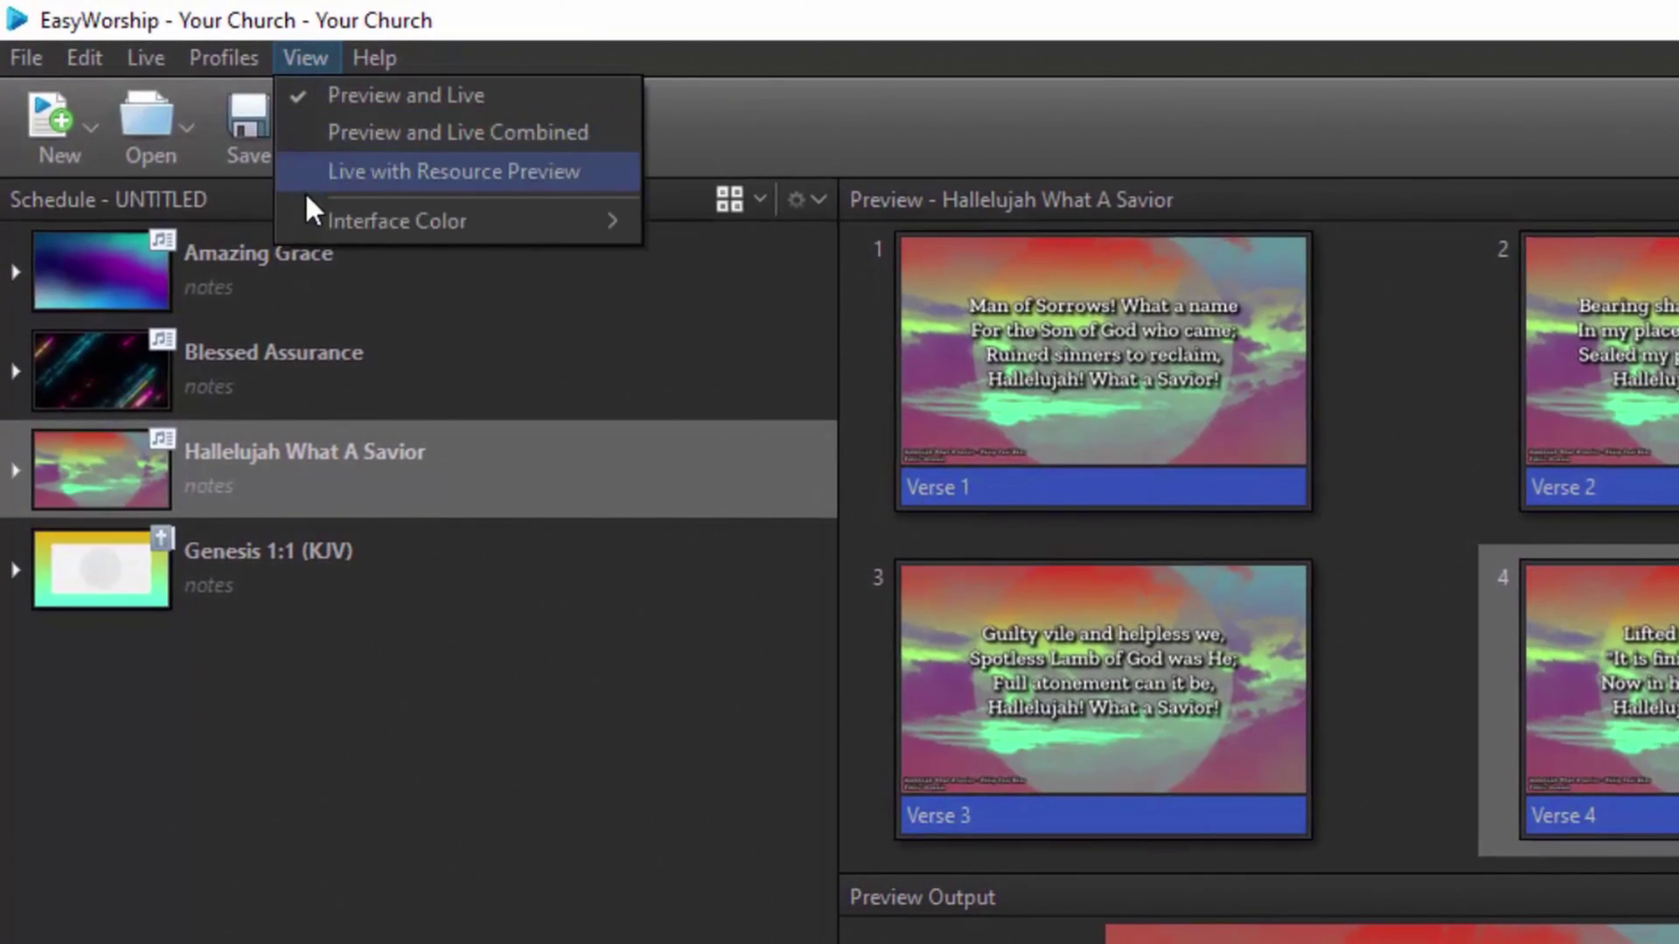
{"action": "mouse_move", "coordinate": [311, 218]}
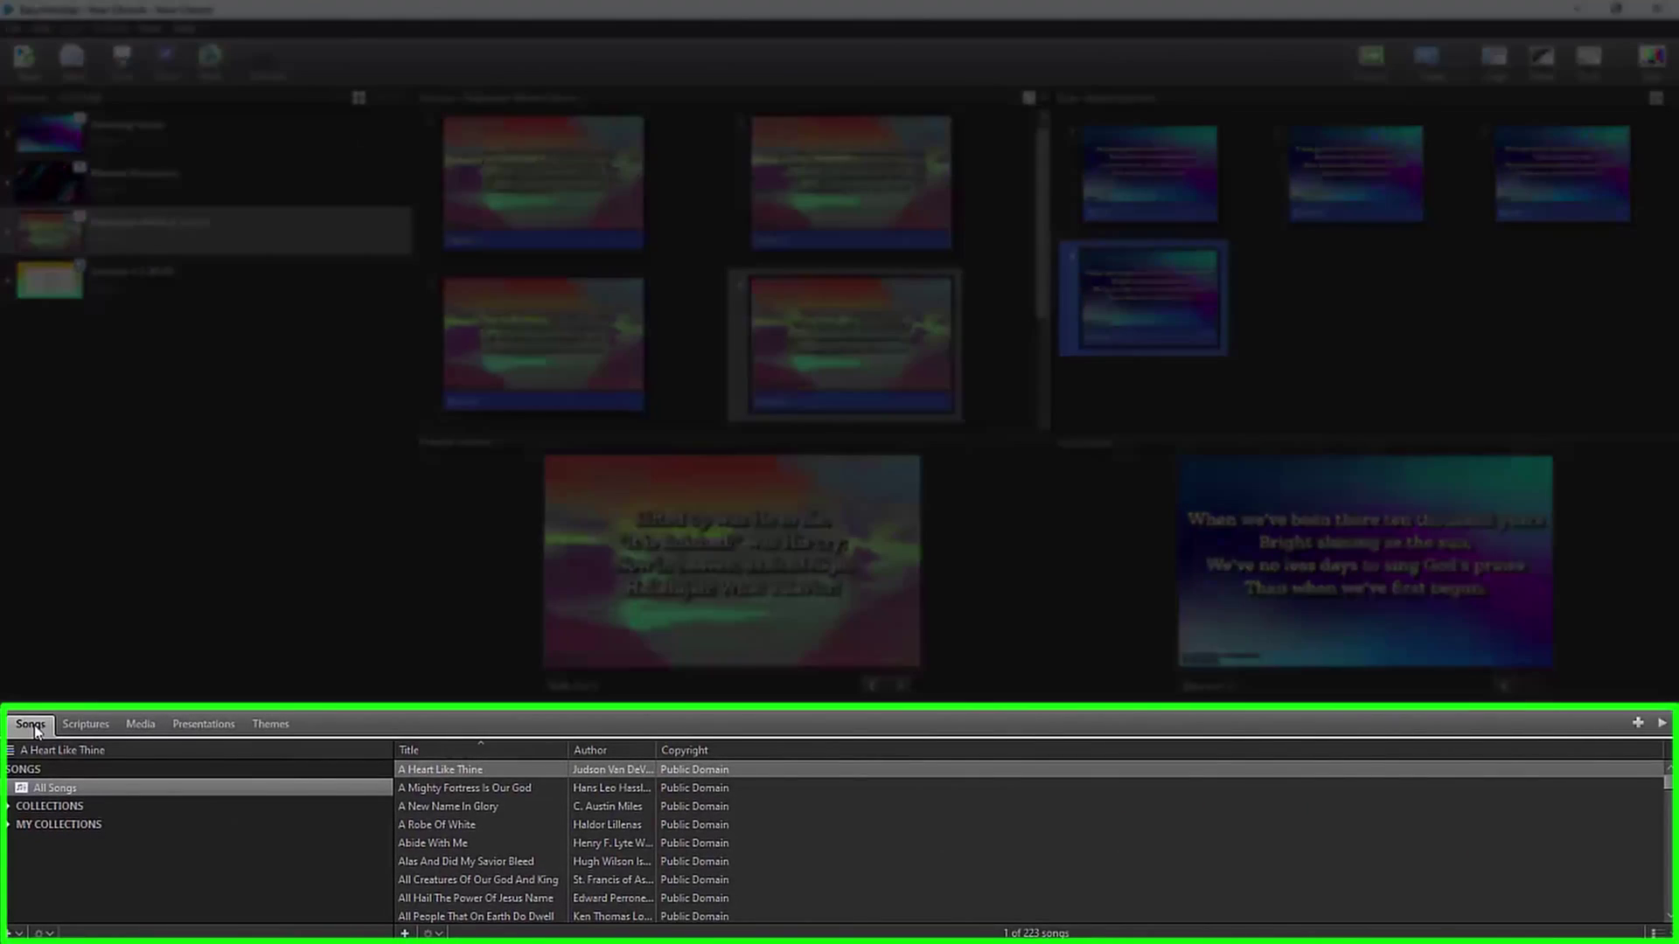
{"action": "left_click", "coordinate": [85, 724]}
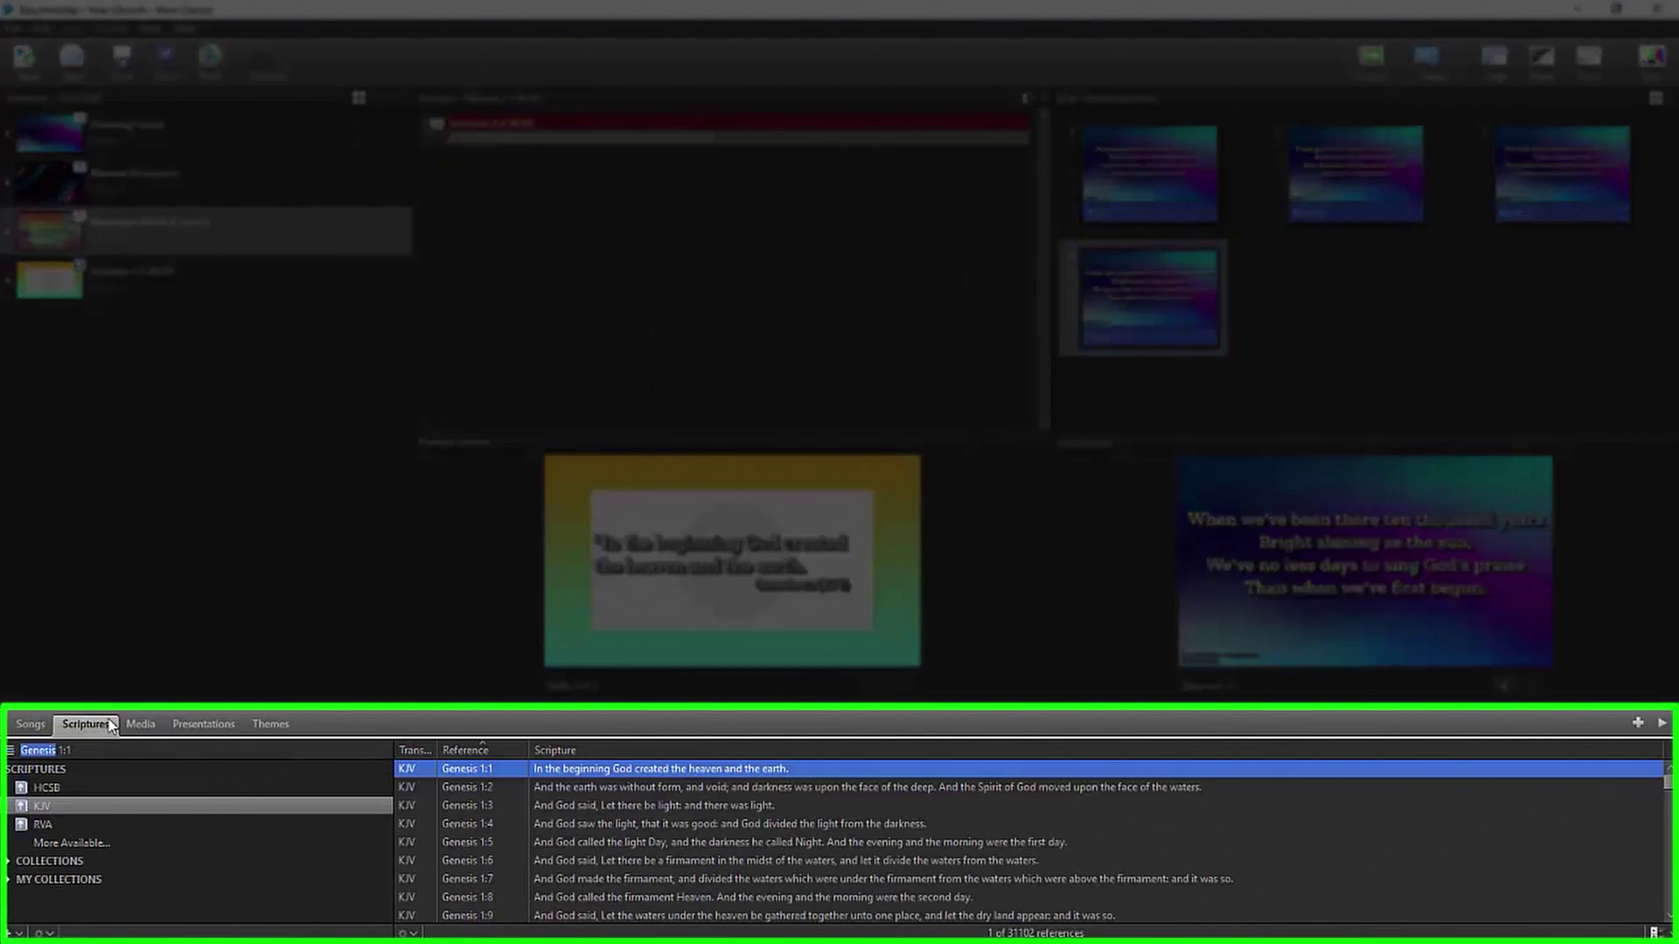
{"action": "left_click", "coordinate": [141, 724]}
{"action": "left_click", "coordinate": [197, 726]}
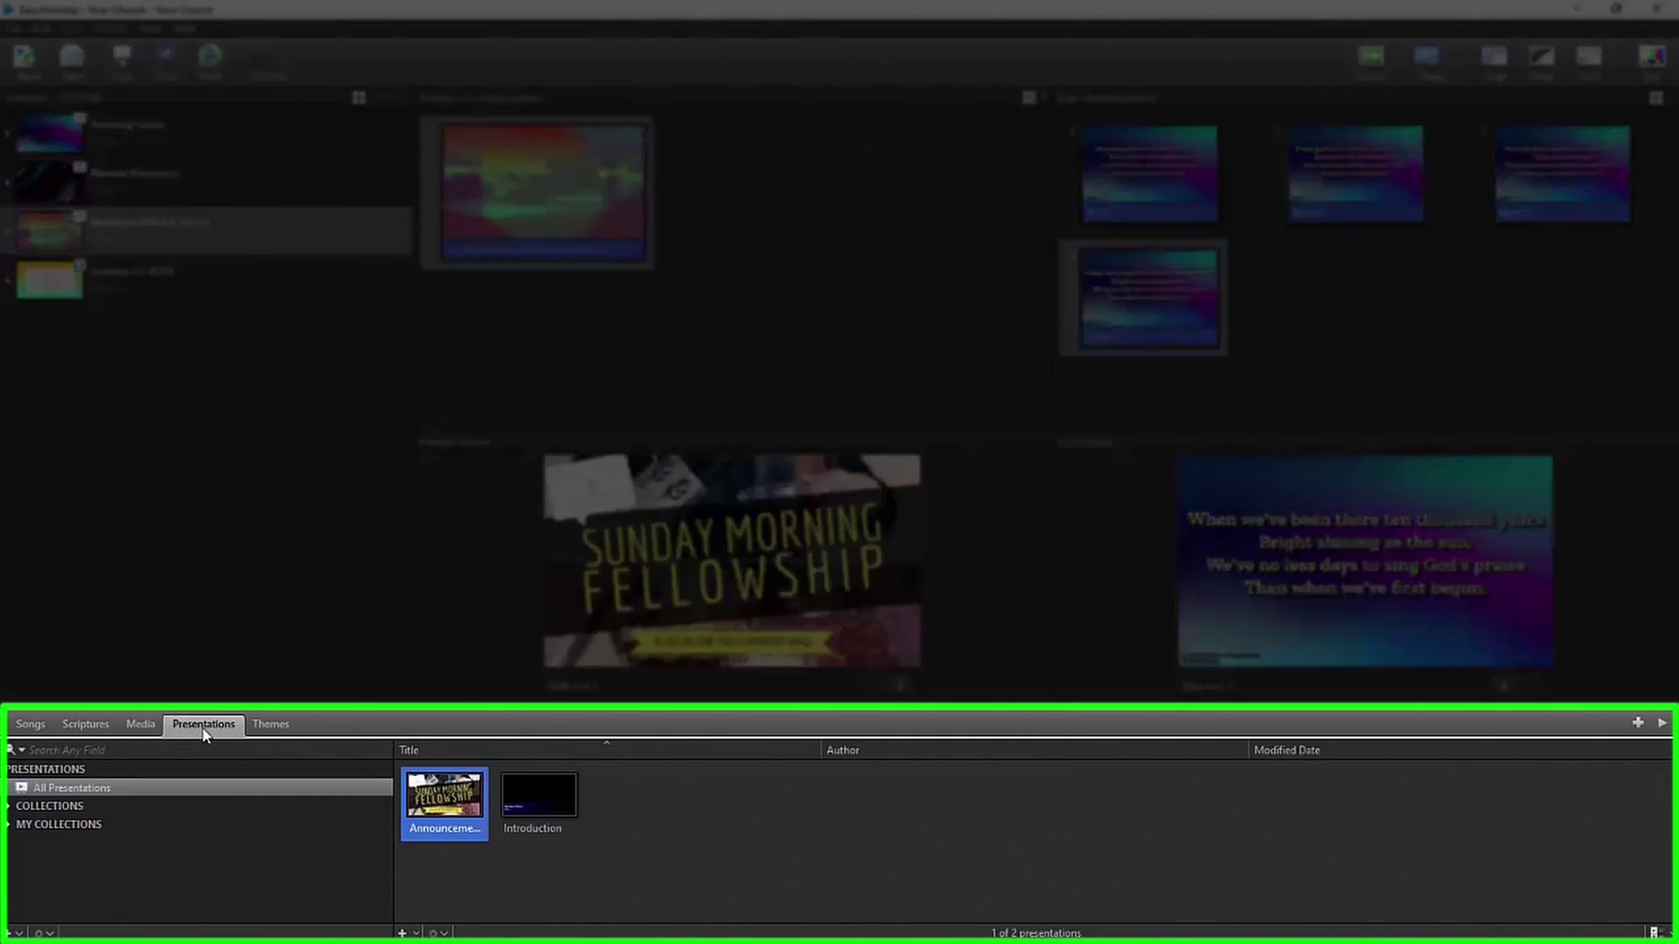
Return to the Media library, show a media item's options, then list the New creation choices.
{"action": "left_click", "coordinate": [143, 725]}
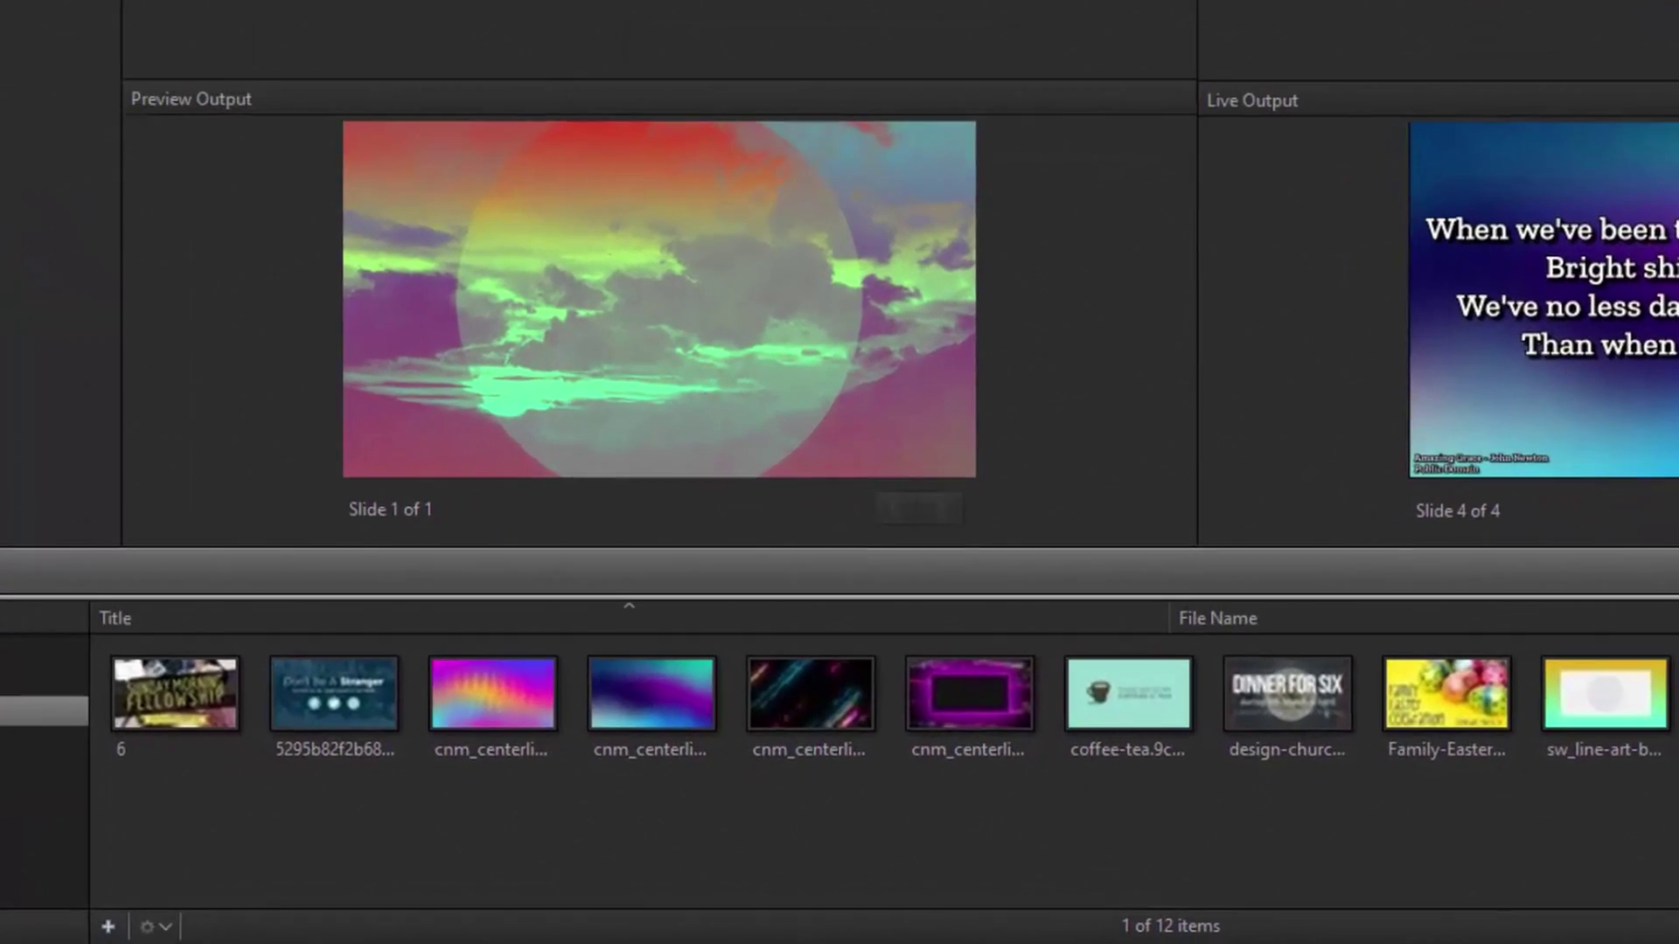
{"action": "right_click", "coordinate": [216, 787]}
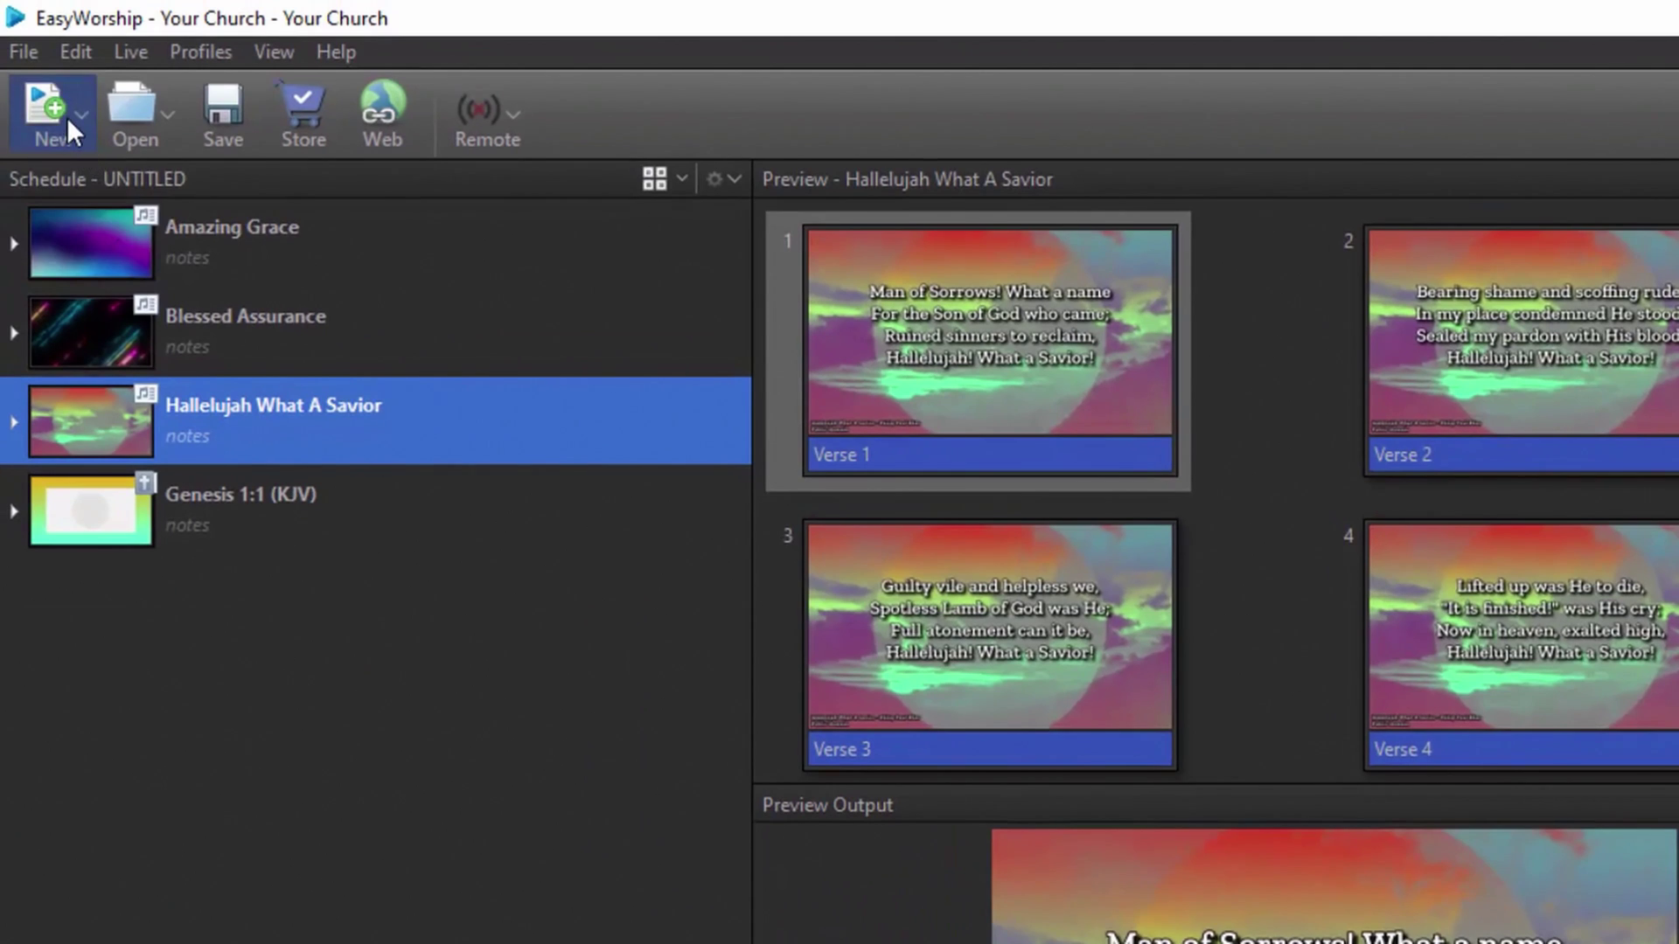
{"action": "left_click", "coordinate": [66, 121]}
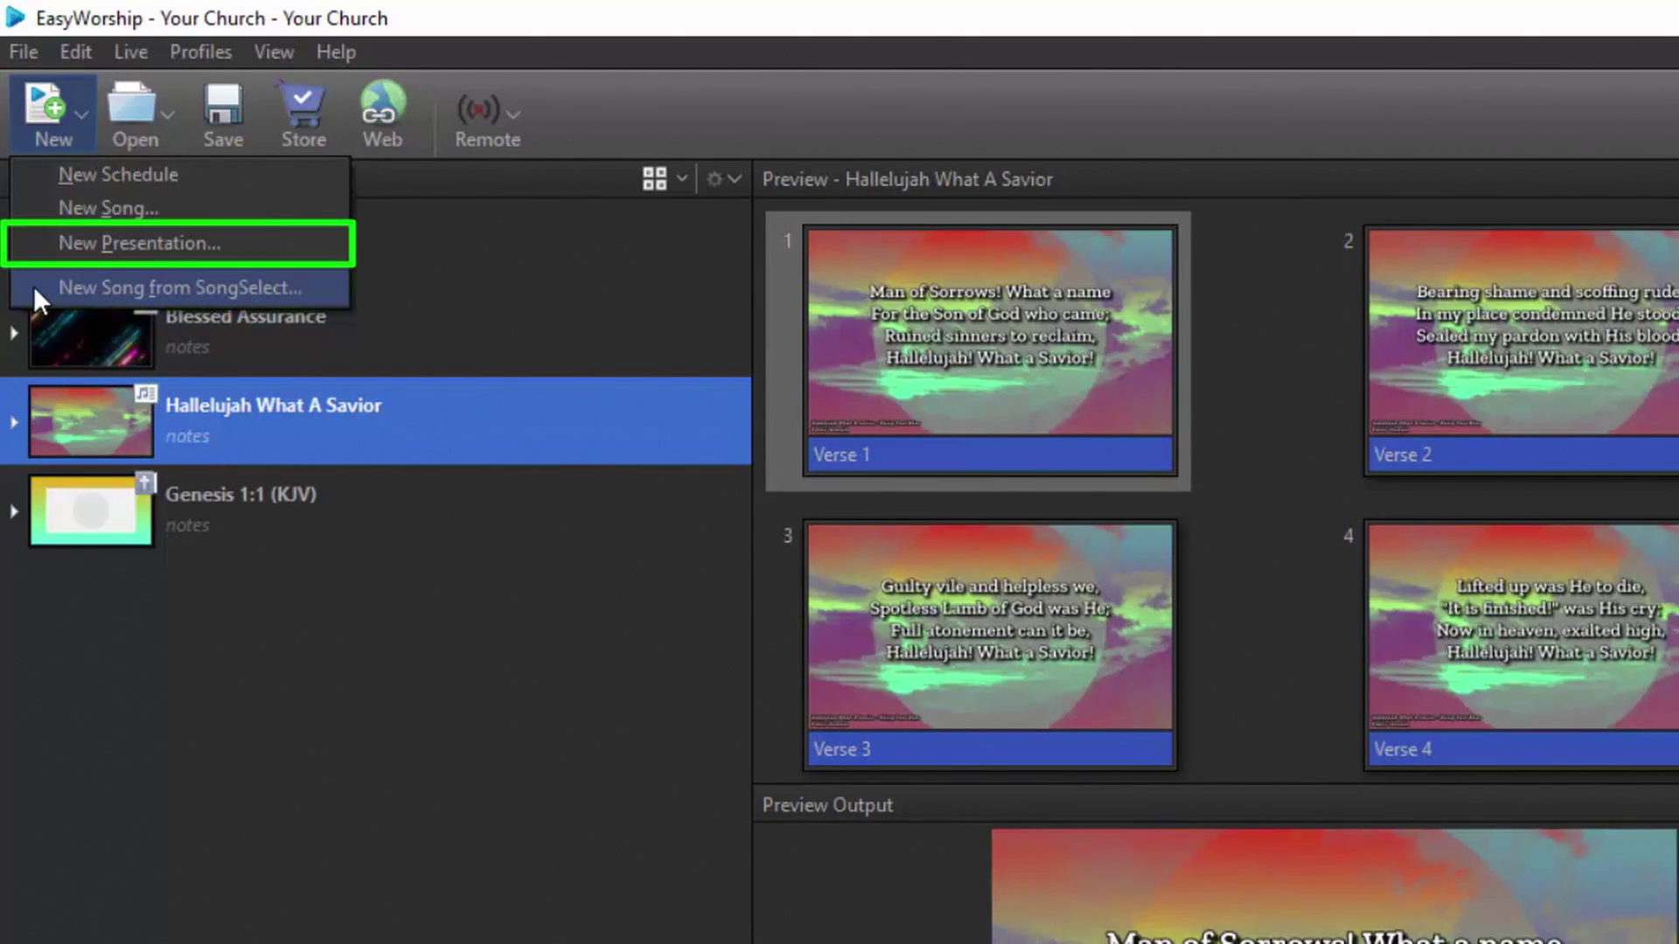
Start and cancel a new presentation, then search 'Z 3:17' and add Zephaniah 3:17 to the schedule.
{"action": "left_click", "coordinate": [44, 244]}
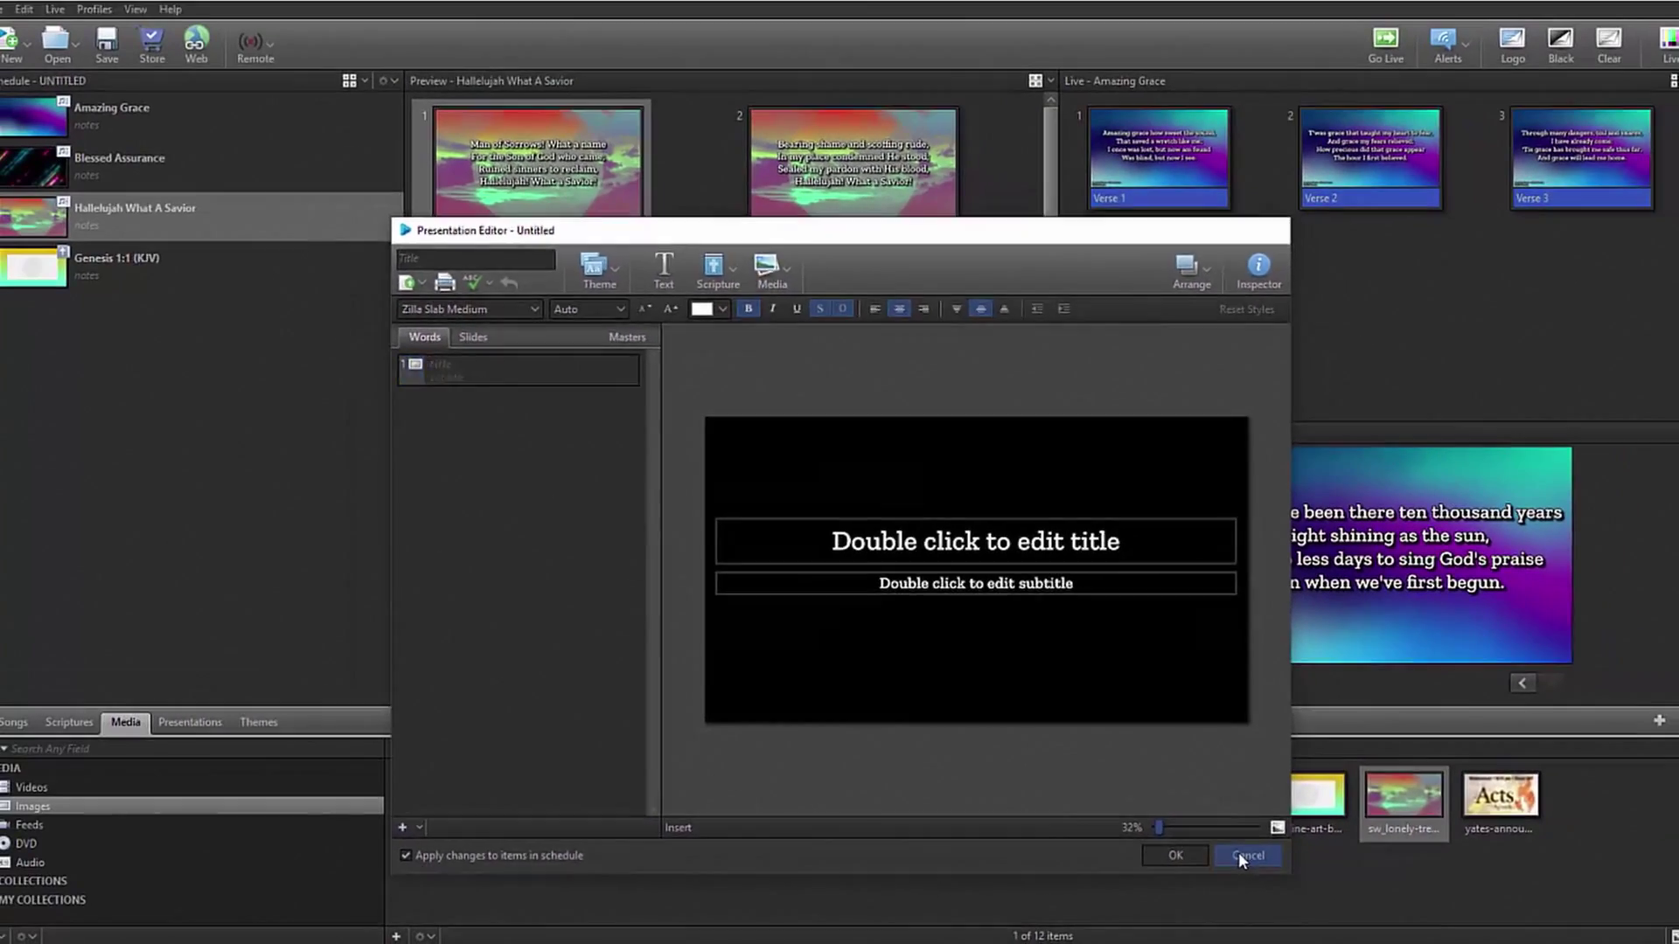
{"action": "left_click", "coordinate": [1392, 869]}
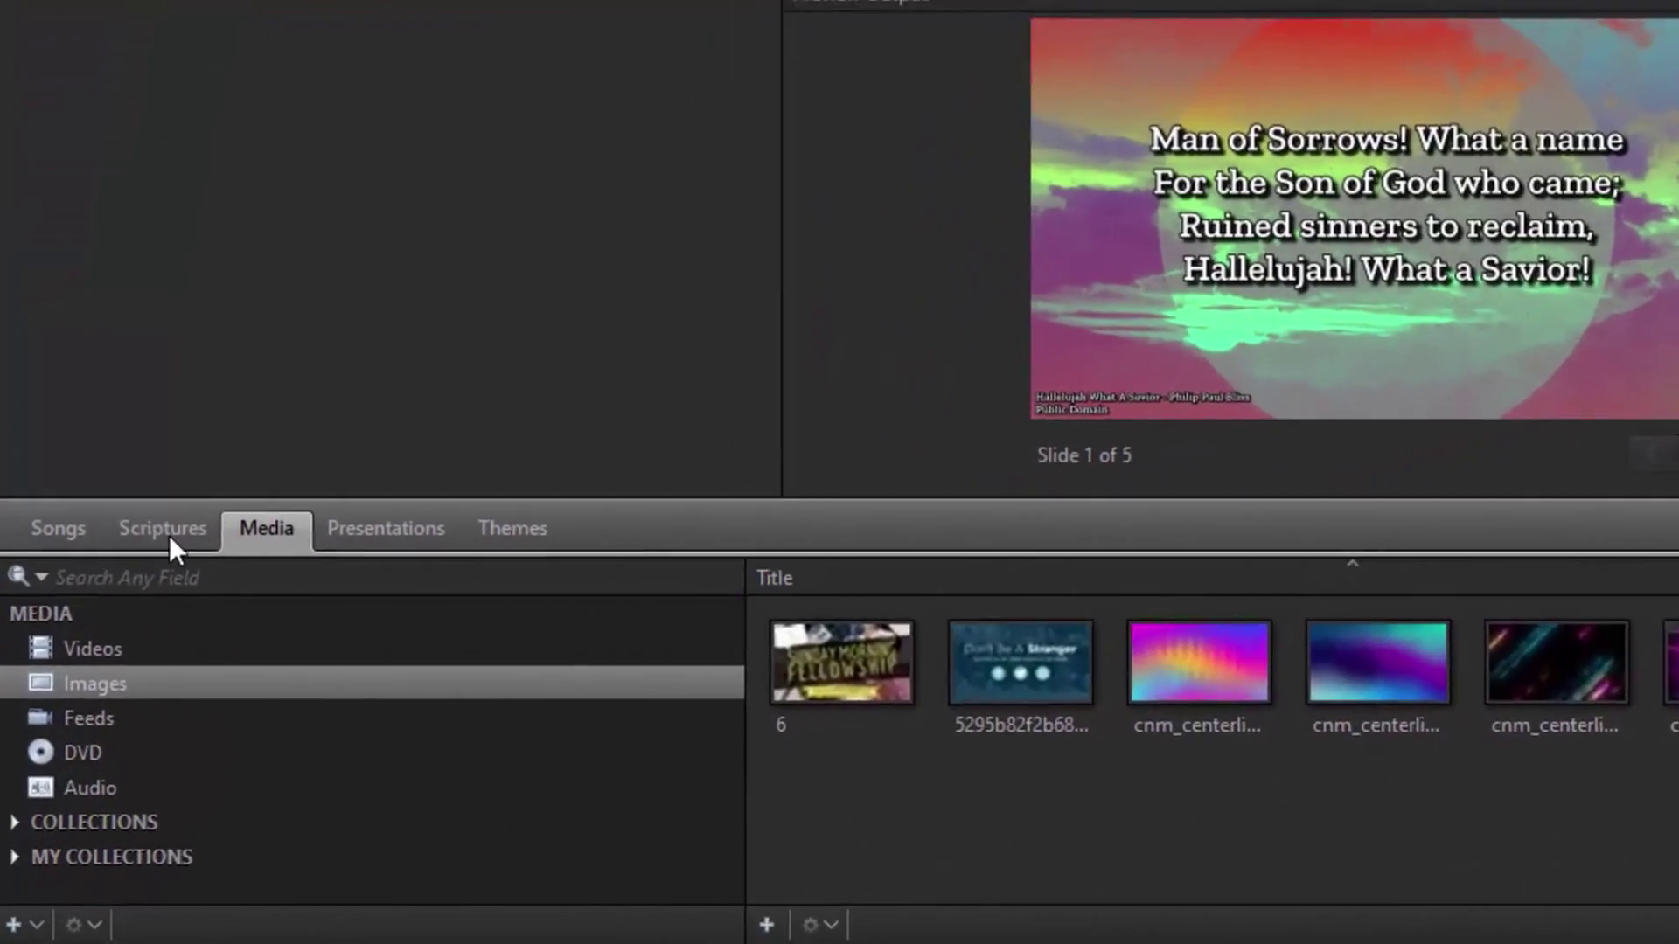
{"action": "left_click", "coordinate": [145, 589]}
{"action": "type", "text": "Zephaniah 3:17"}
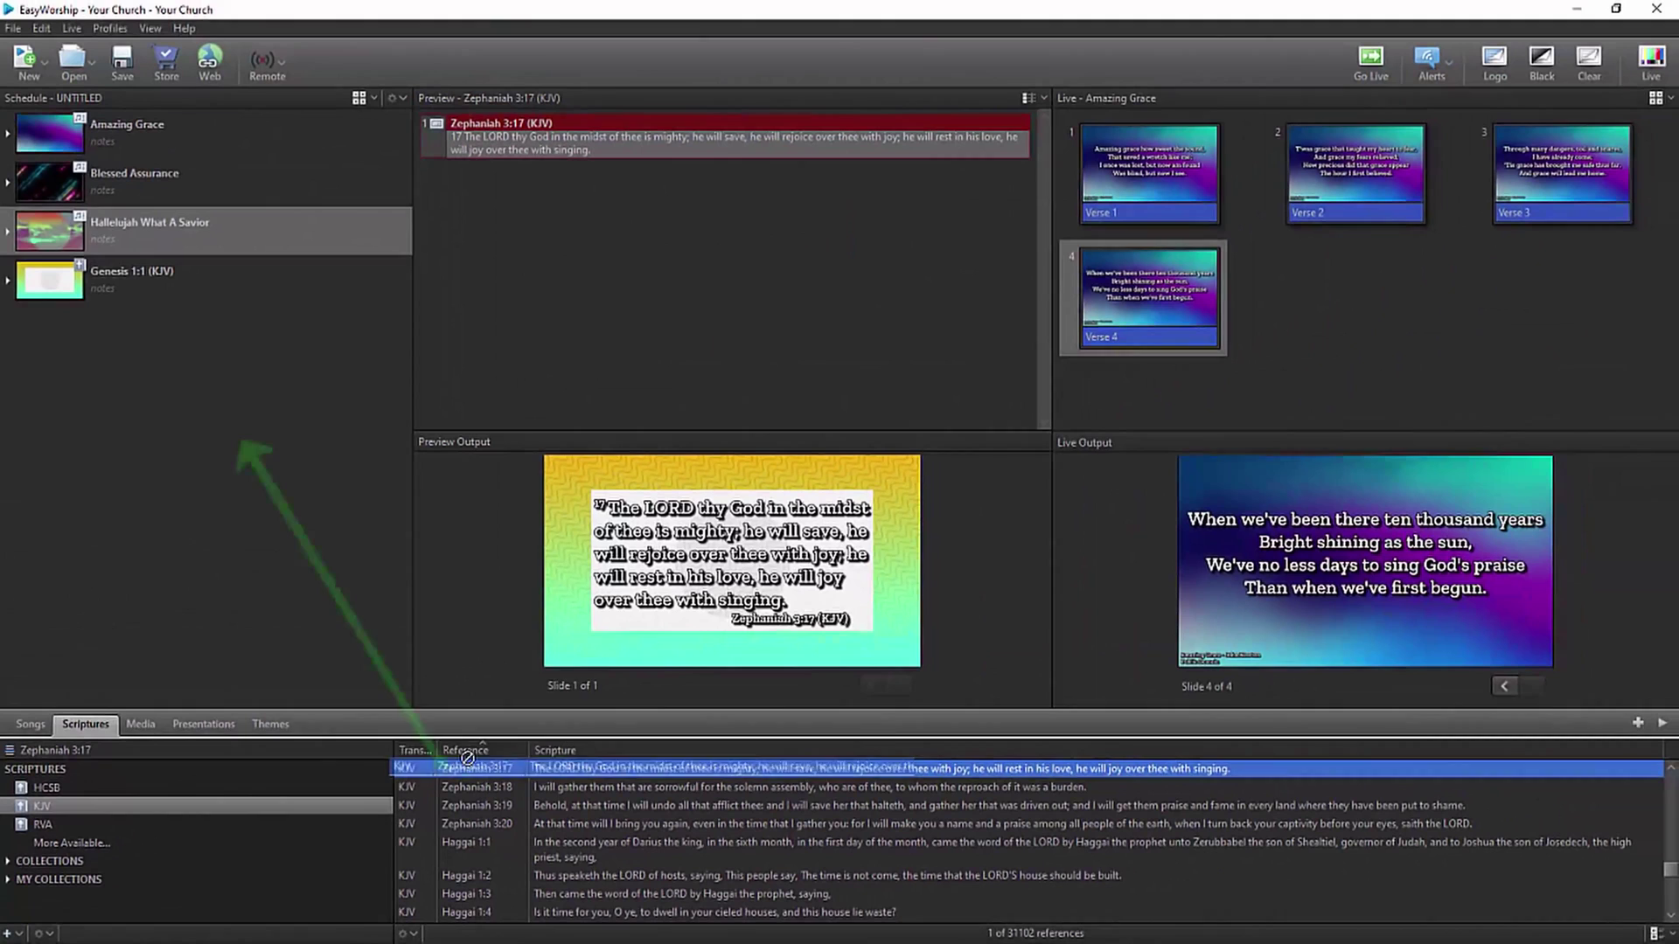
{"action": "left_click_drag", "start_coordinate": [631, 712], "coordinate": [428, 524]}
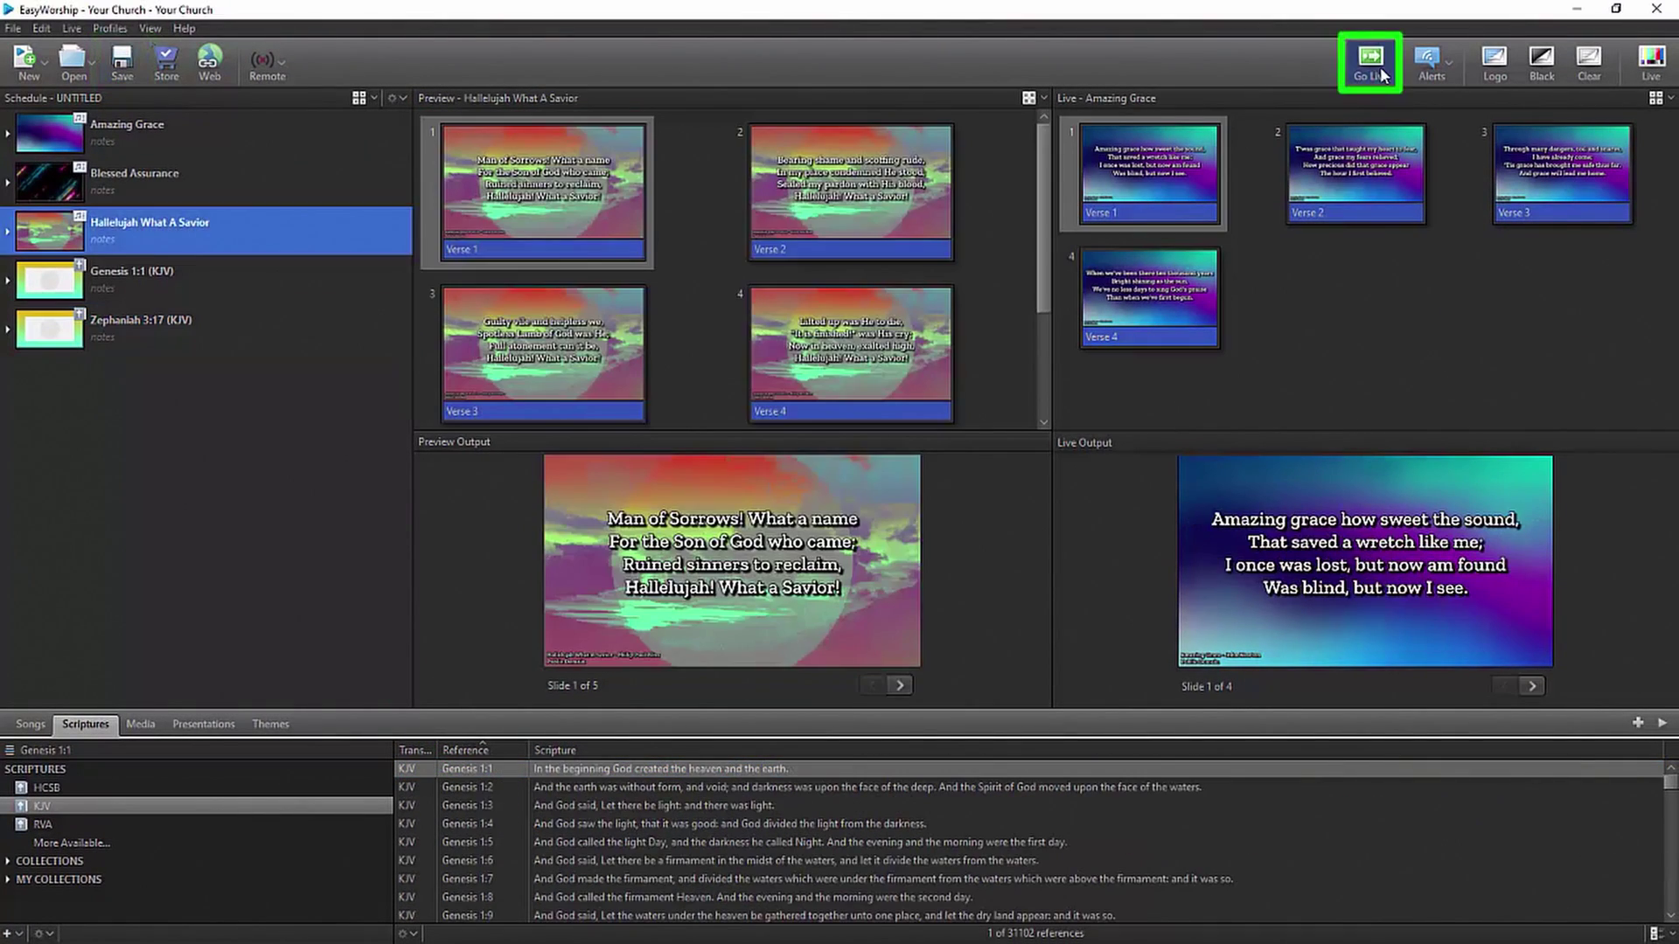
Send Hallelujah What A Savior live, then toggle the logo, black screen and clear-lyrics buttons on and off.
{"action": "left_click", "coordinate": [1383, 75]}
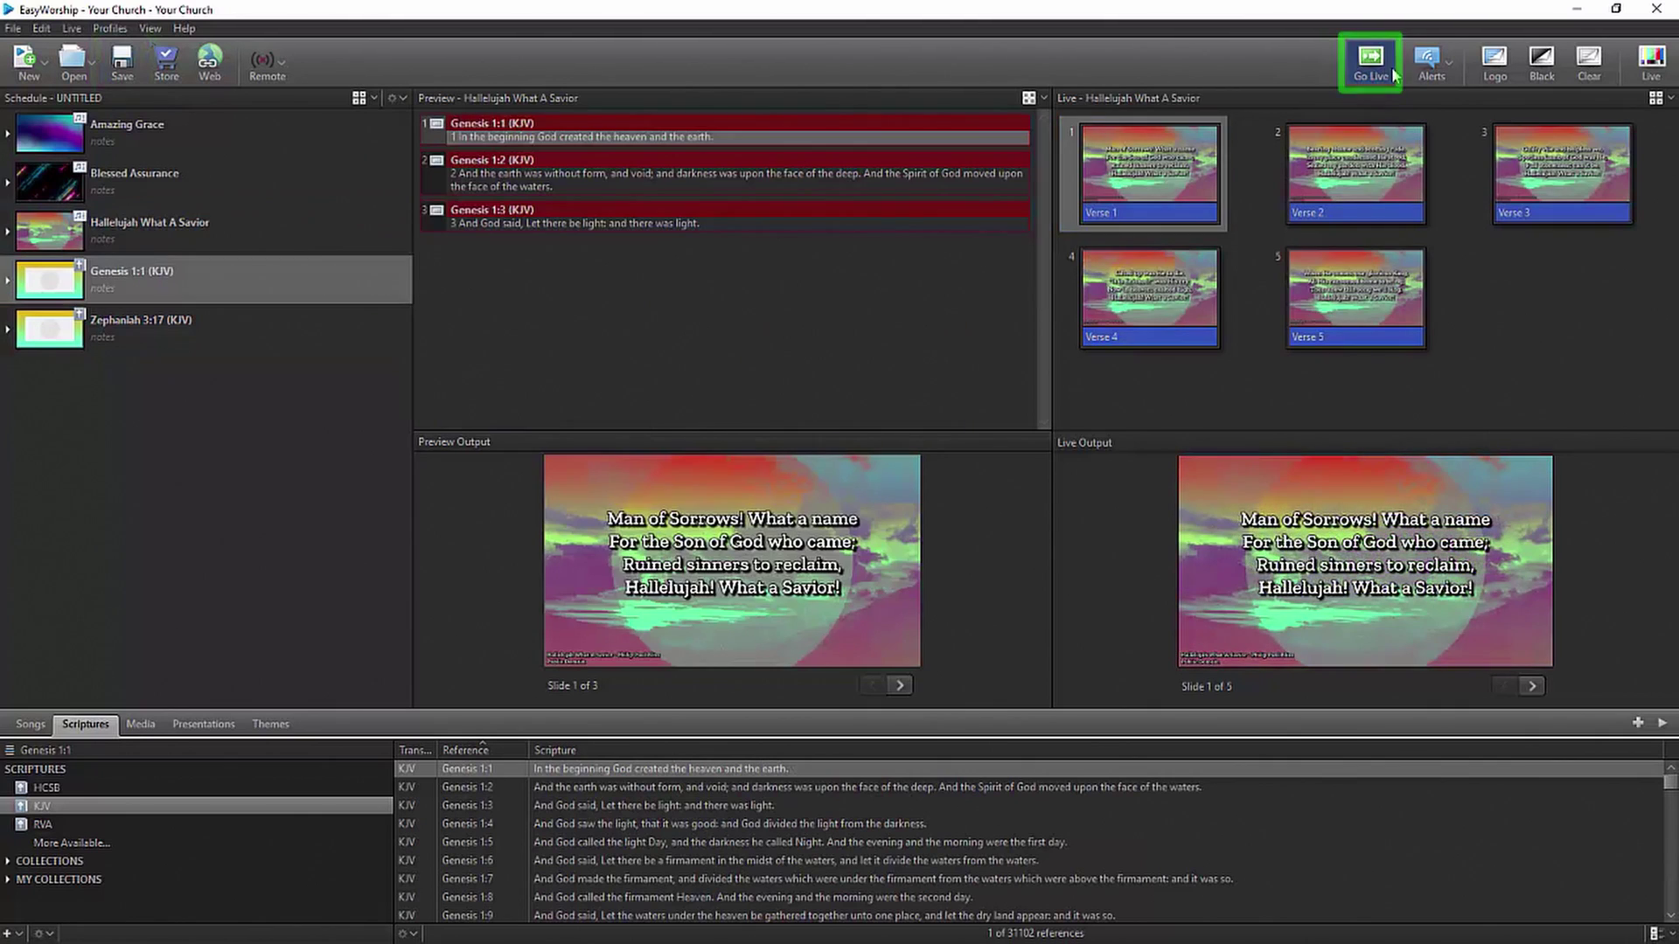
{"action": "left_click", "coordinate": [1495, 75]}
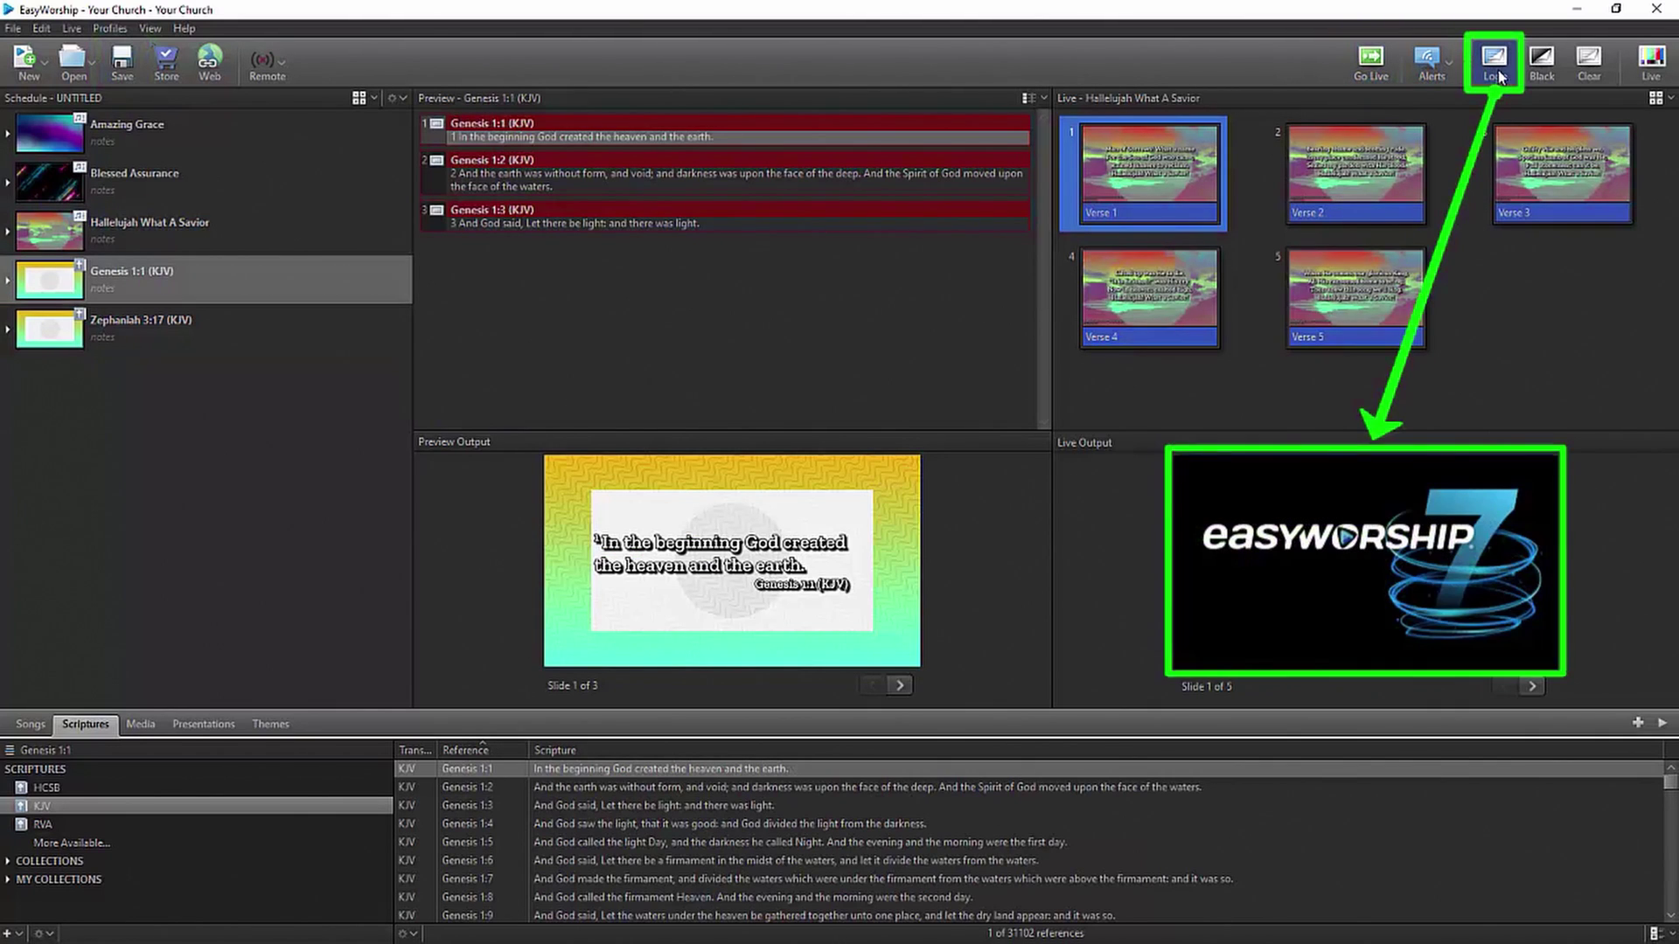
{"action": "left_click", "coordinate": [1497, 70]}
{"action": "left_click", "coordinate": [1542, 70]}
{"action": "left_click", "coordinate": [1544, 72]}
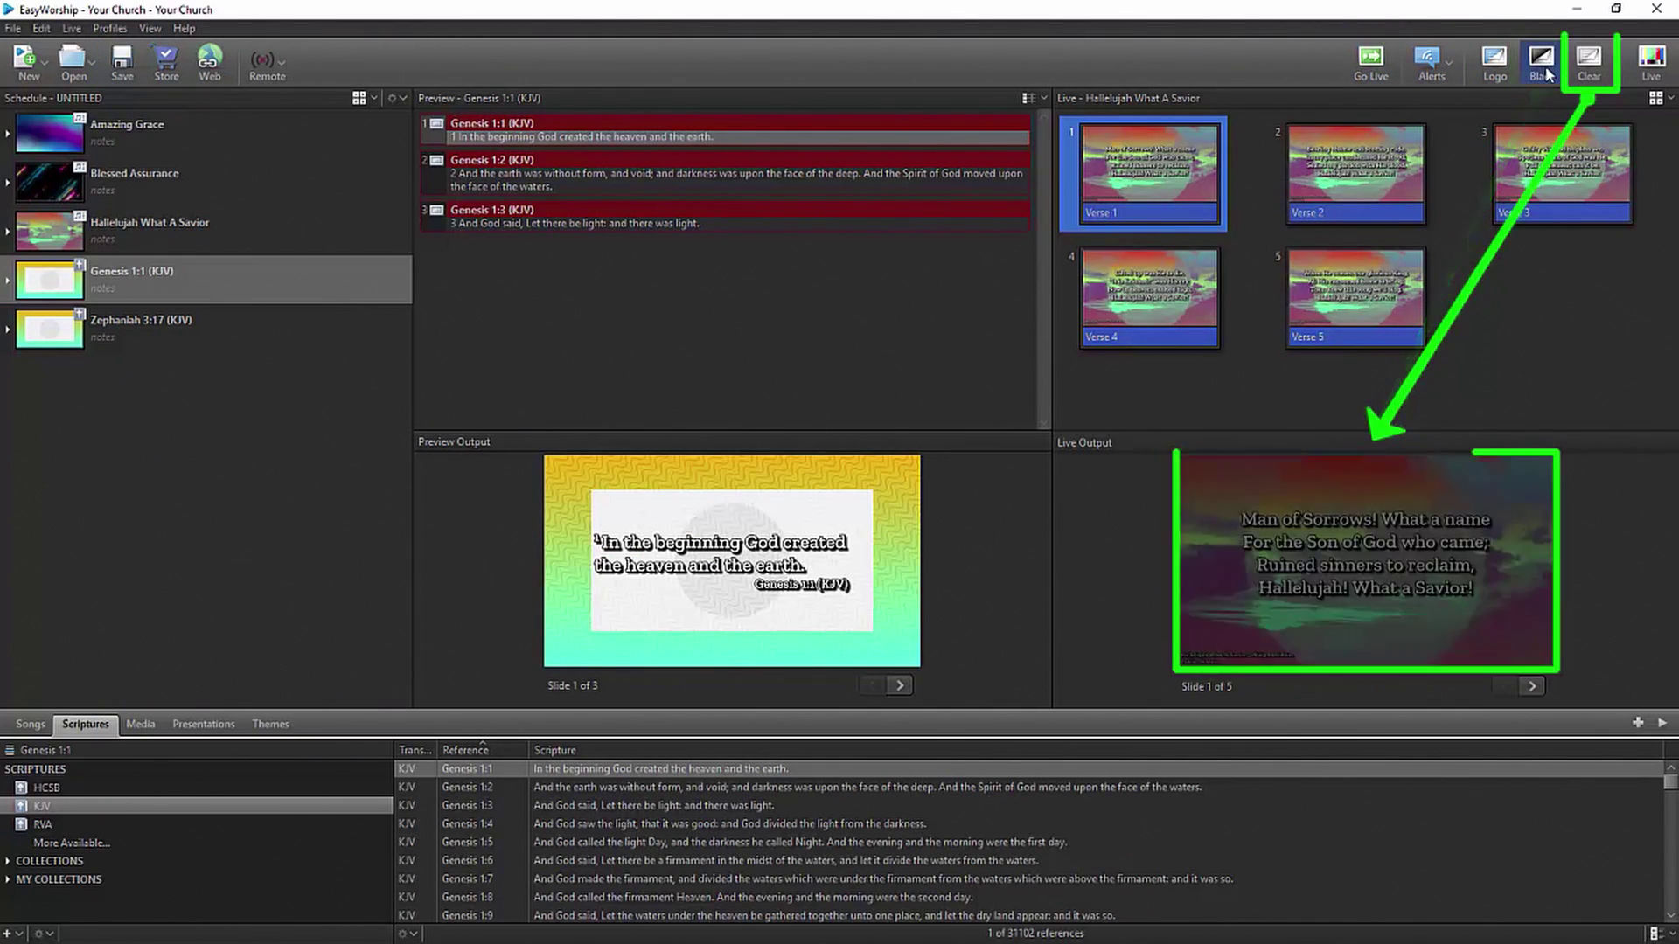
{"action": "left_click", "coordinate": [1588, 71]}
{"action": "left_click", "coordinate": [1587, 71]}
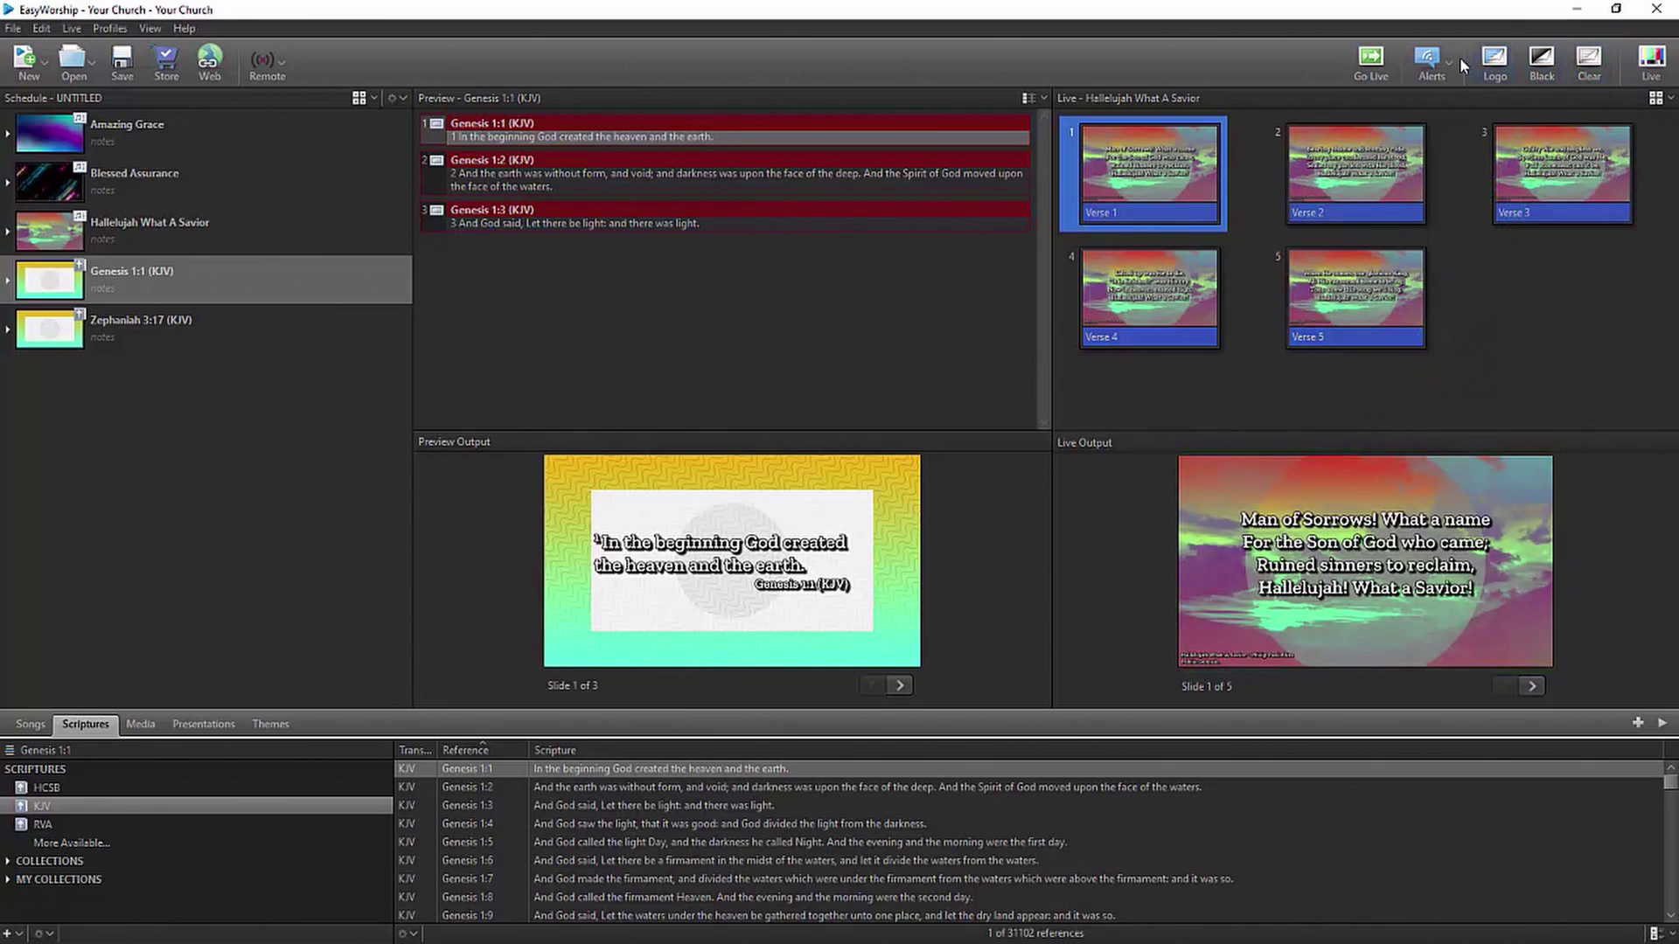
Start a Countdown message alert on the live output and close the Alerts panel.
{"action": "left_click", "coordinate": [1450, 70]}
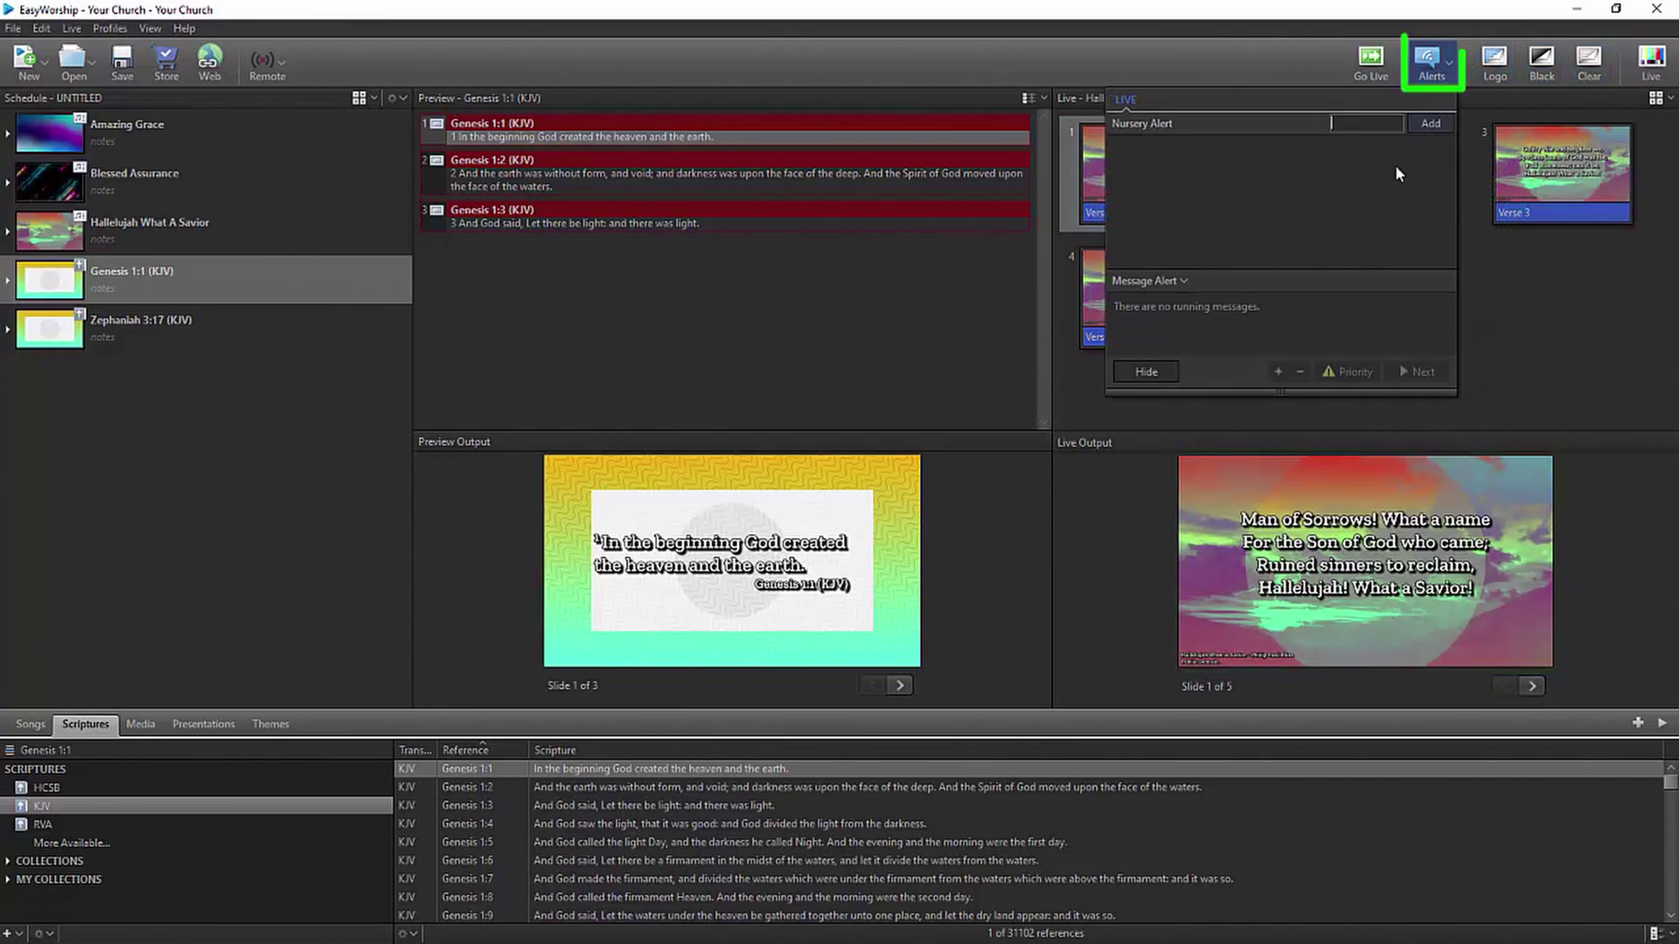
{"action": "left_click", "coordinate": [1191, 283]}
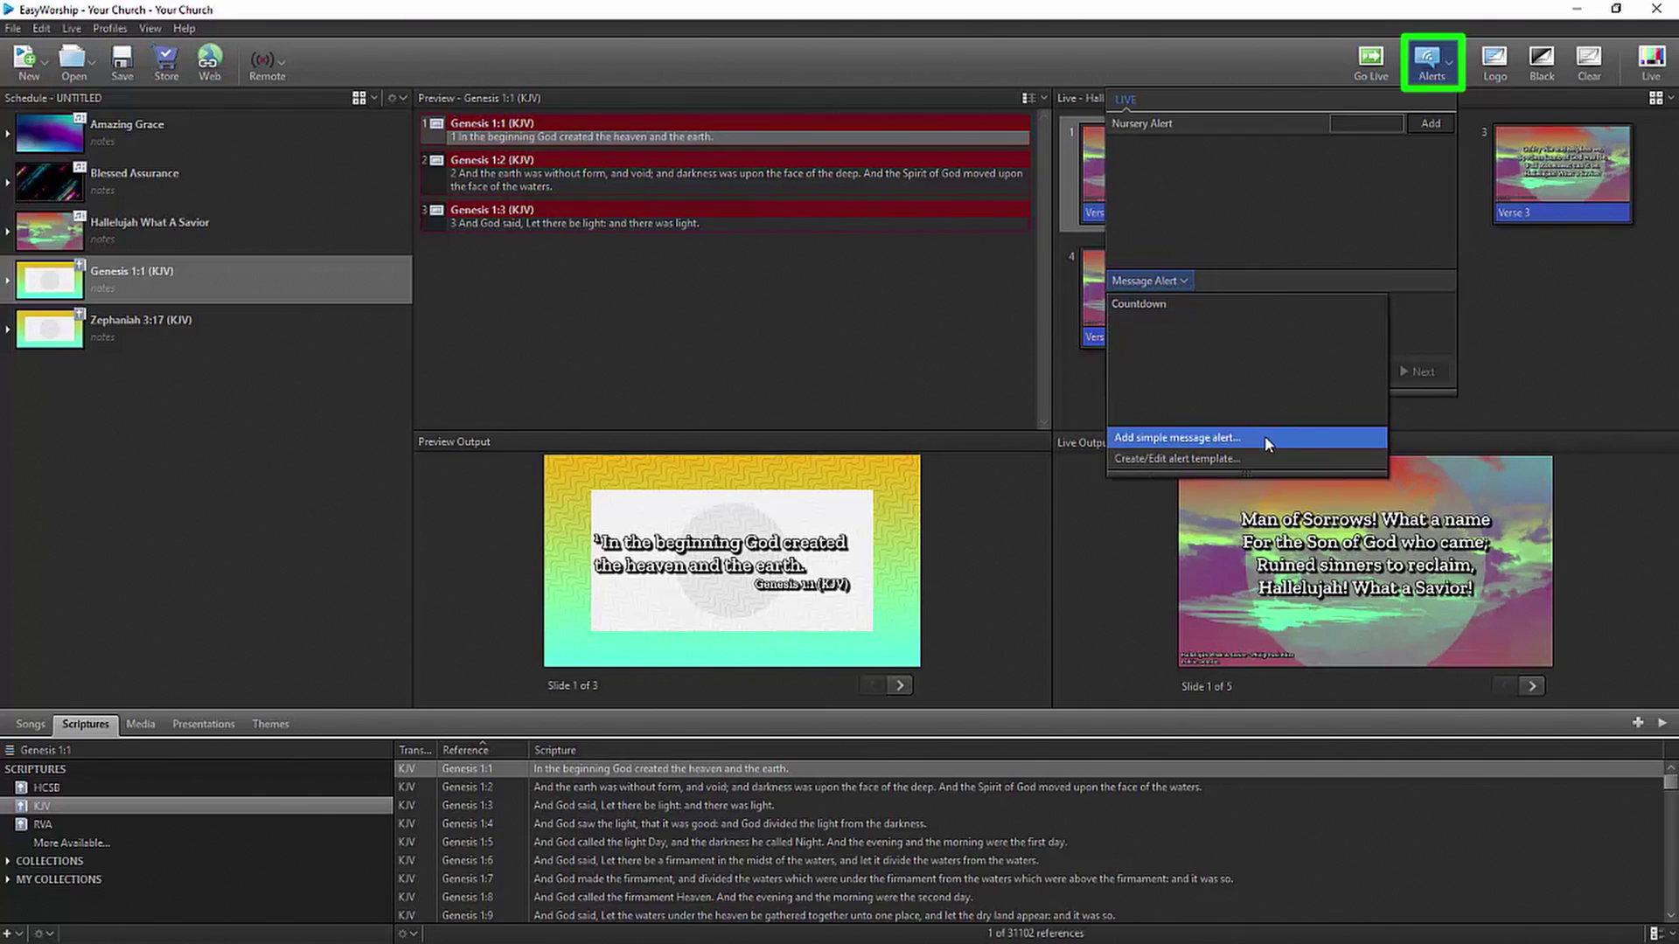
{"action": "left_click", "coordinate": [1155, 306]}
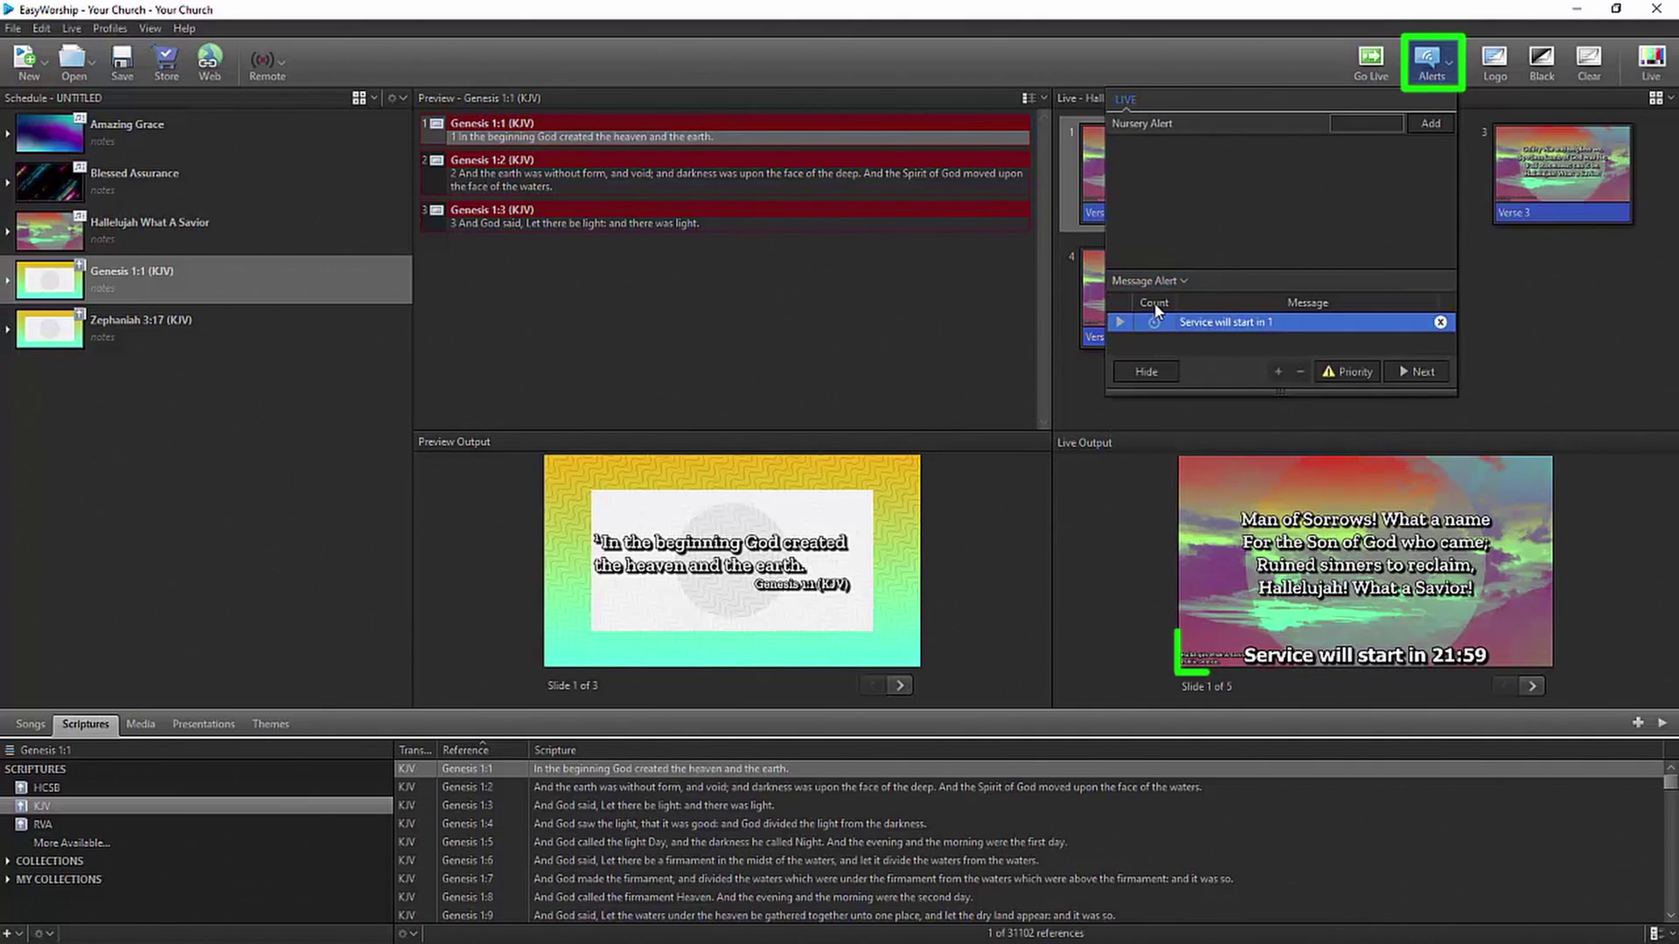
{"action": "left_click", "coordinate": [1203, 54]}
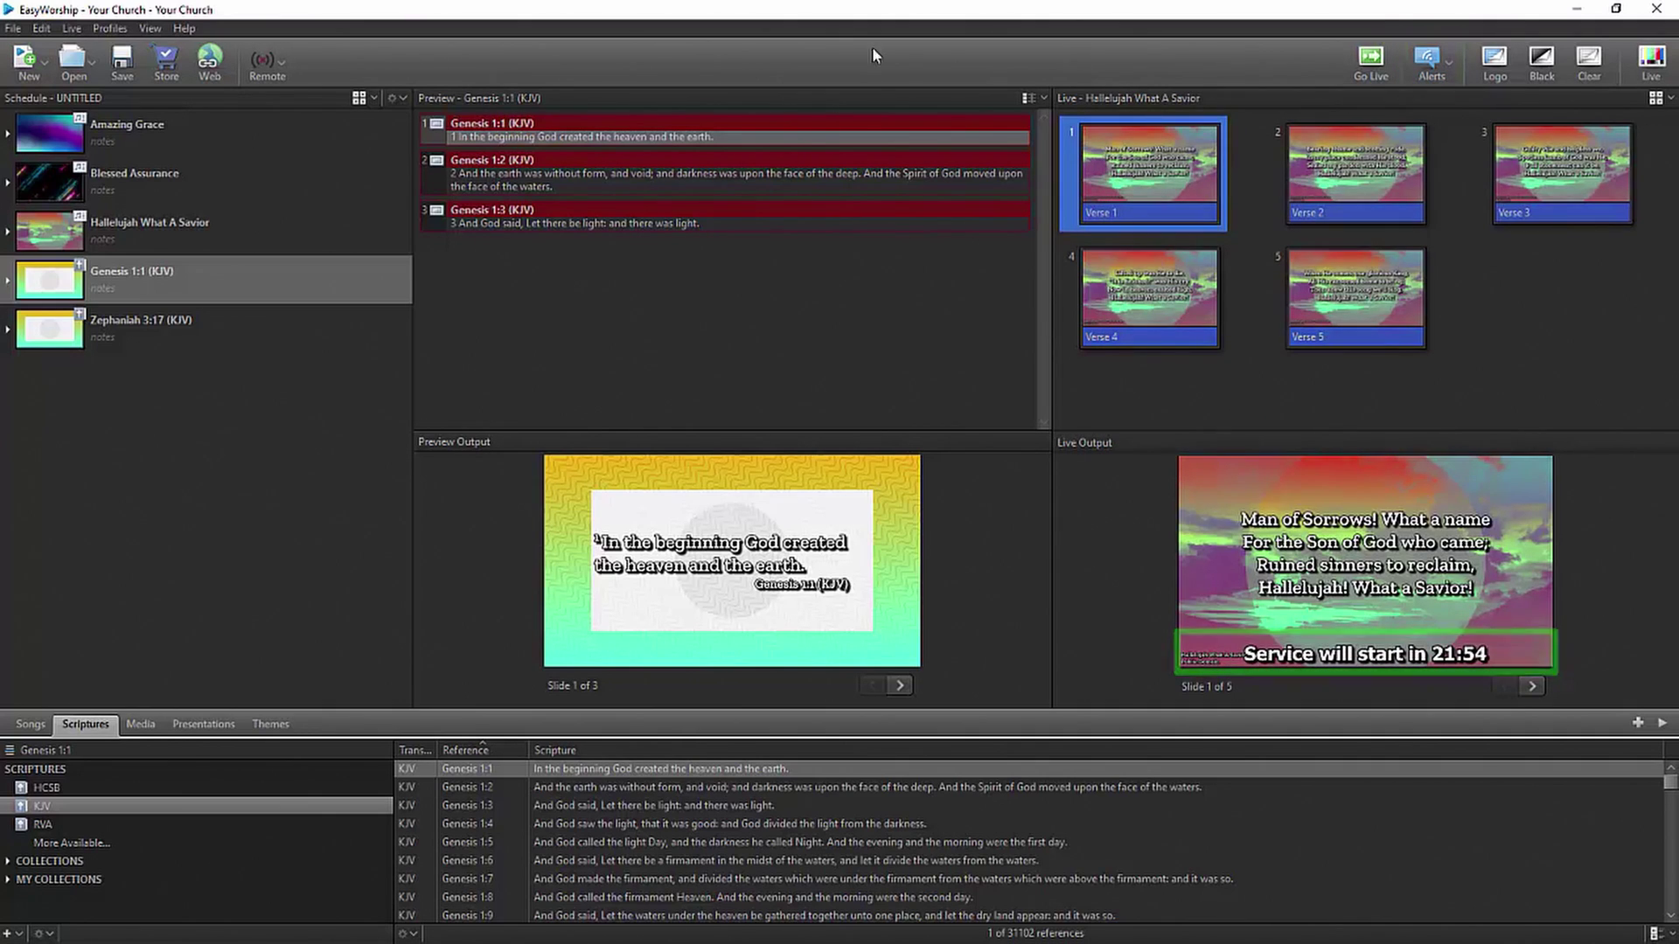
Tick 'Enable support for display Foldback' in the Foldback page of Edit > Options.
{"action": "left_click", "coordinate": [42, 28]}
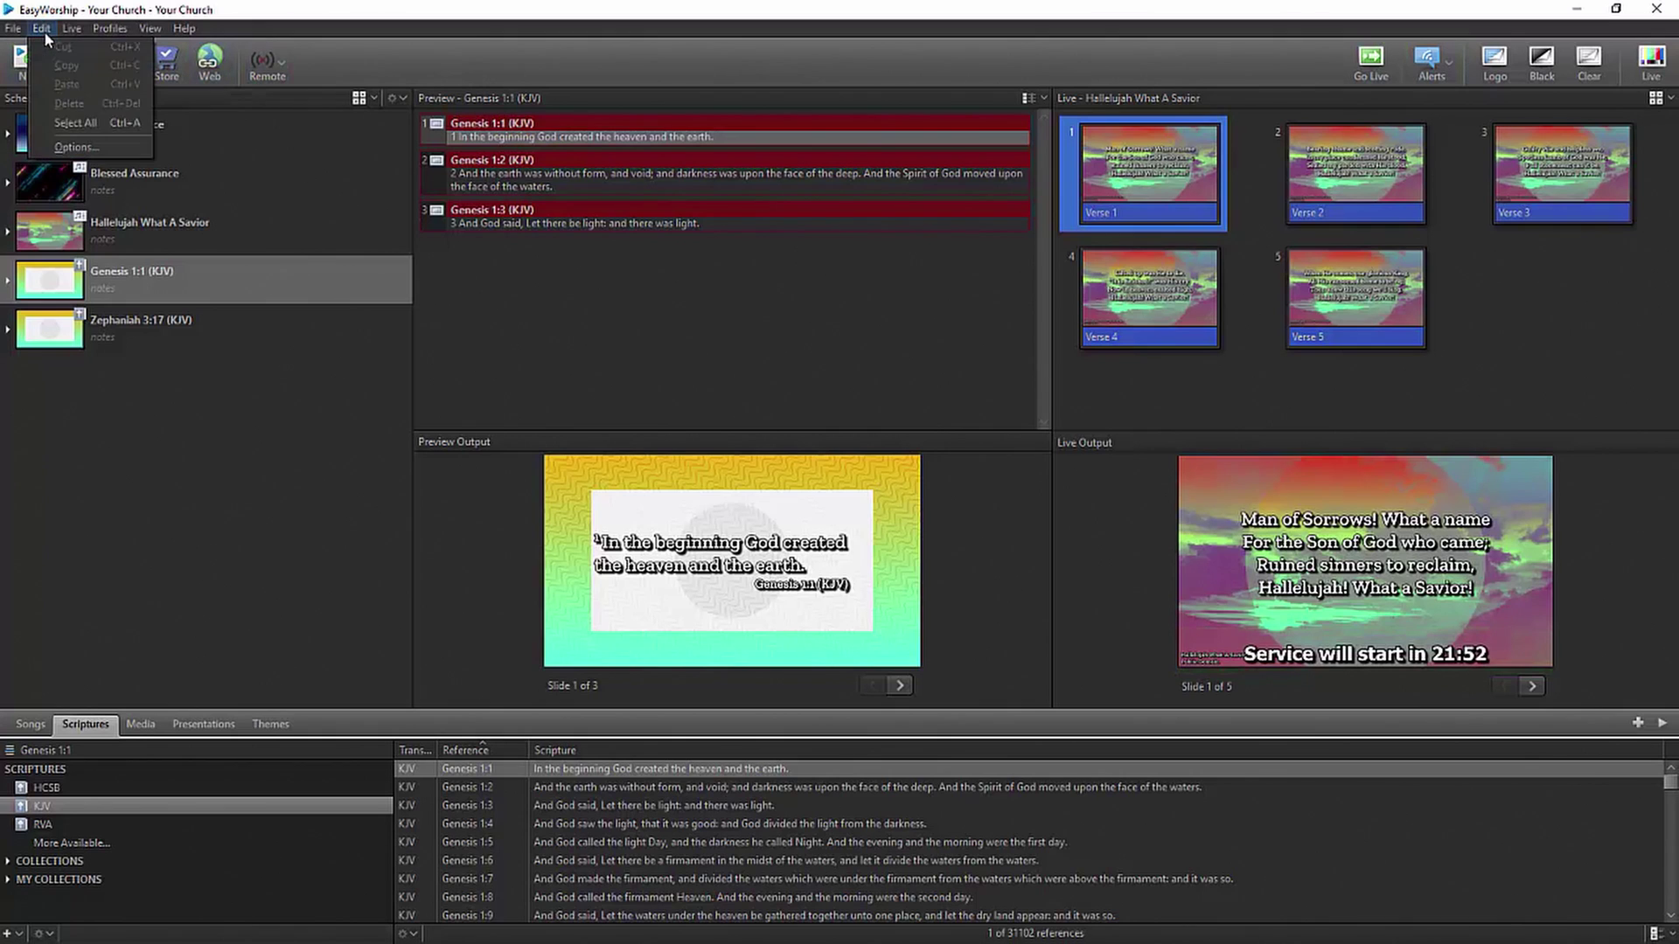
{"action": "left_click", "coordinate": [50, 148]}
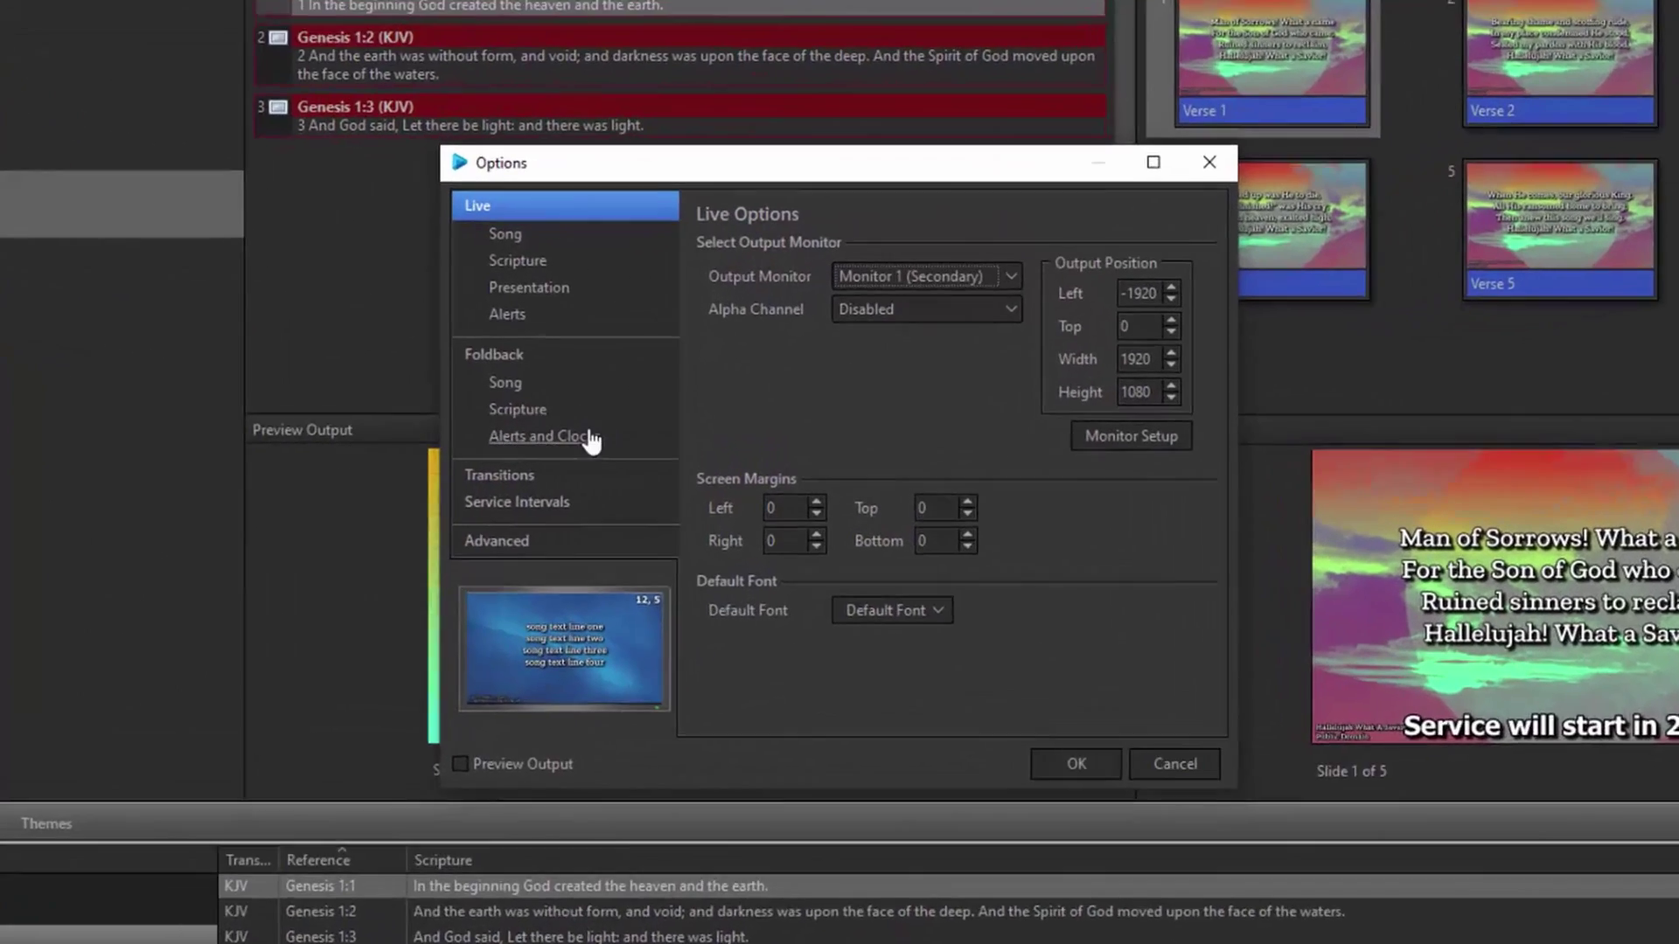
{"action": "mouse_move", "coordinate": [604, 396]}
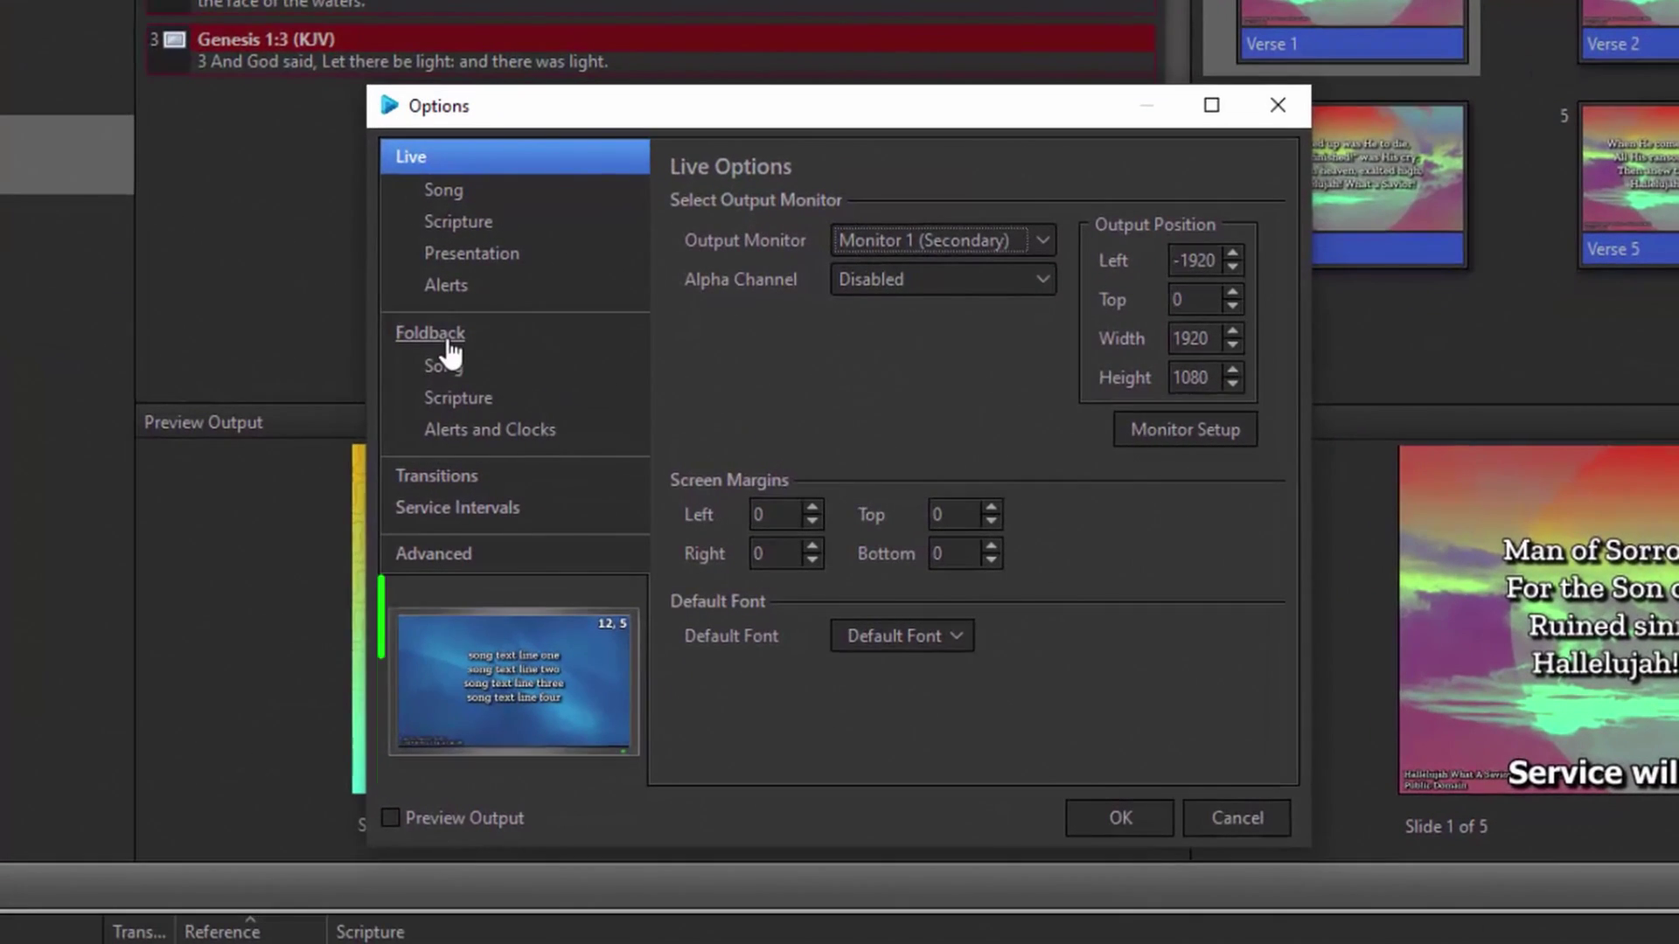
{"action": "left_click", "coordinate": [449, 353]}
{"action": "left_click", "coordinate": [692, 236]}
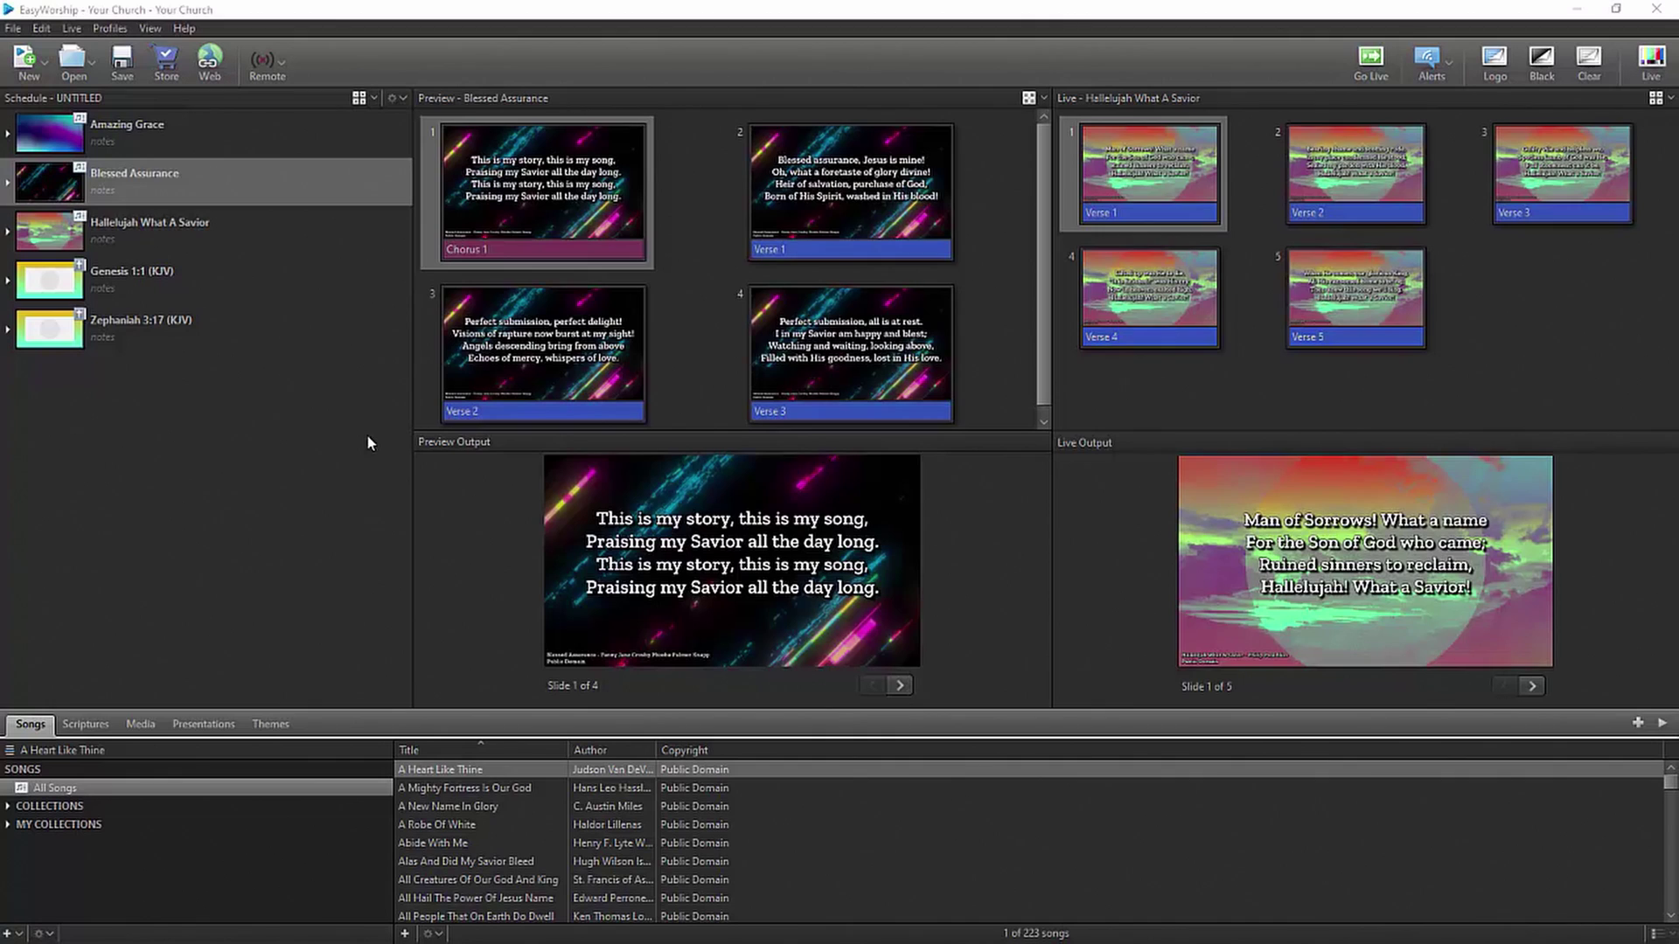
Set the Output Monitor to NDI Stream in Options and confirm with OK.
{"action": "left_click", "coordinate": [39, 30]}
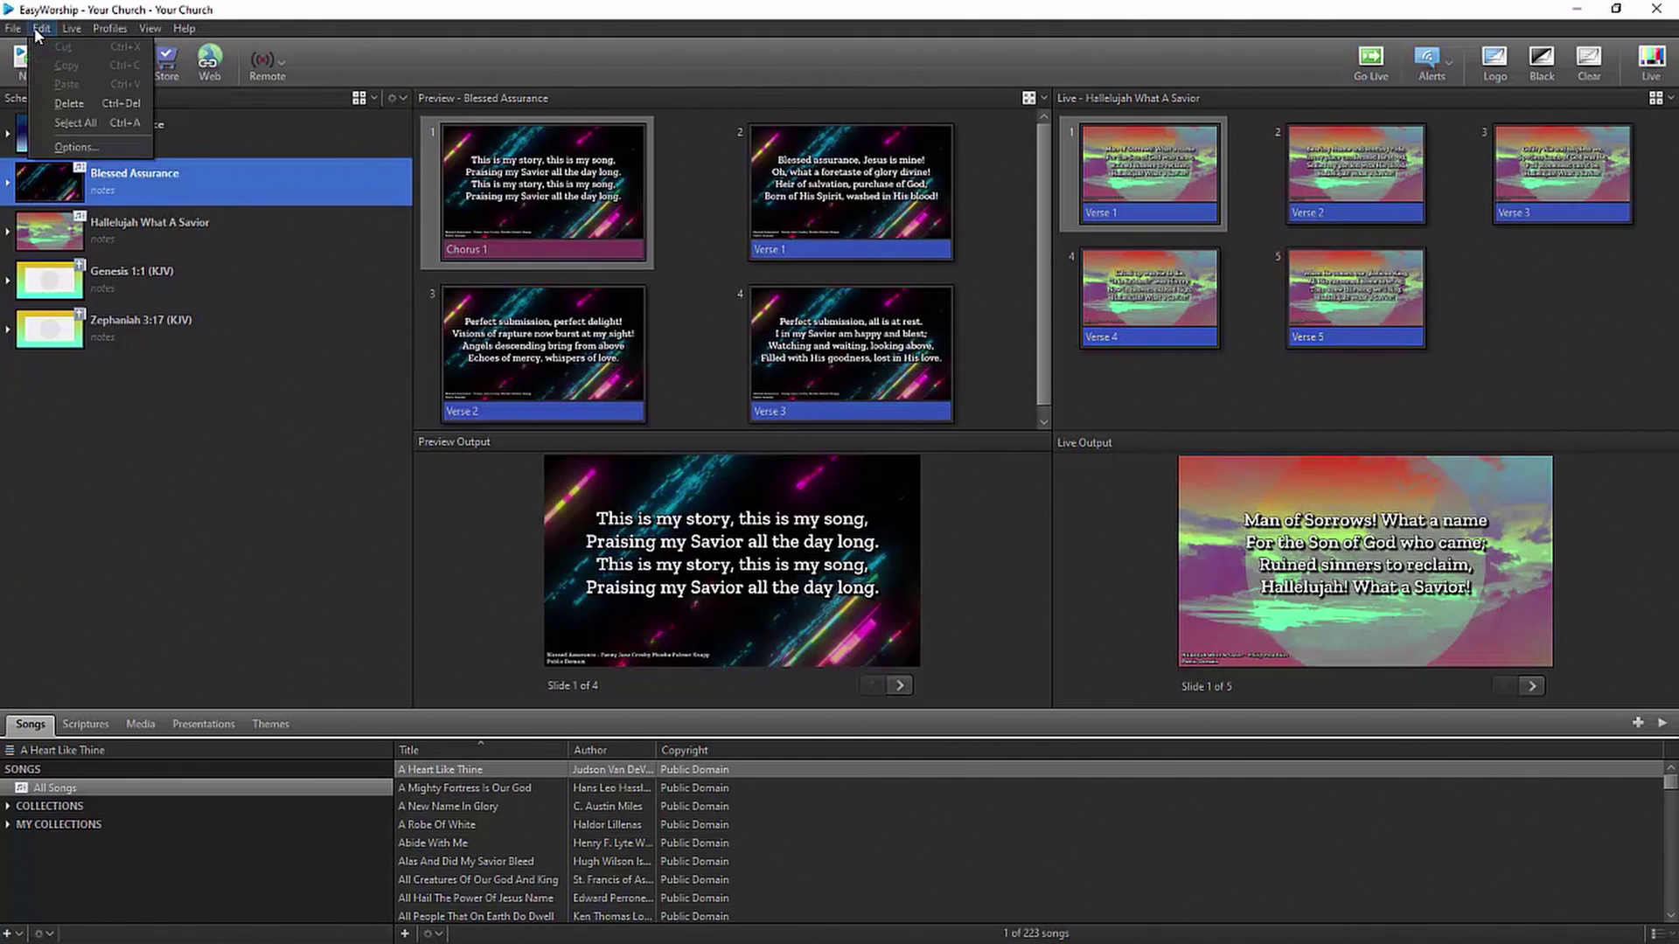
{"action": "left_click", "coordinate": [40, 145]}
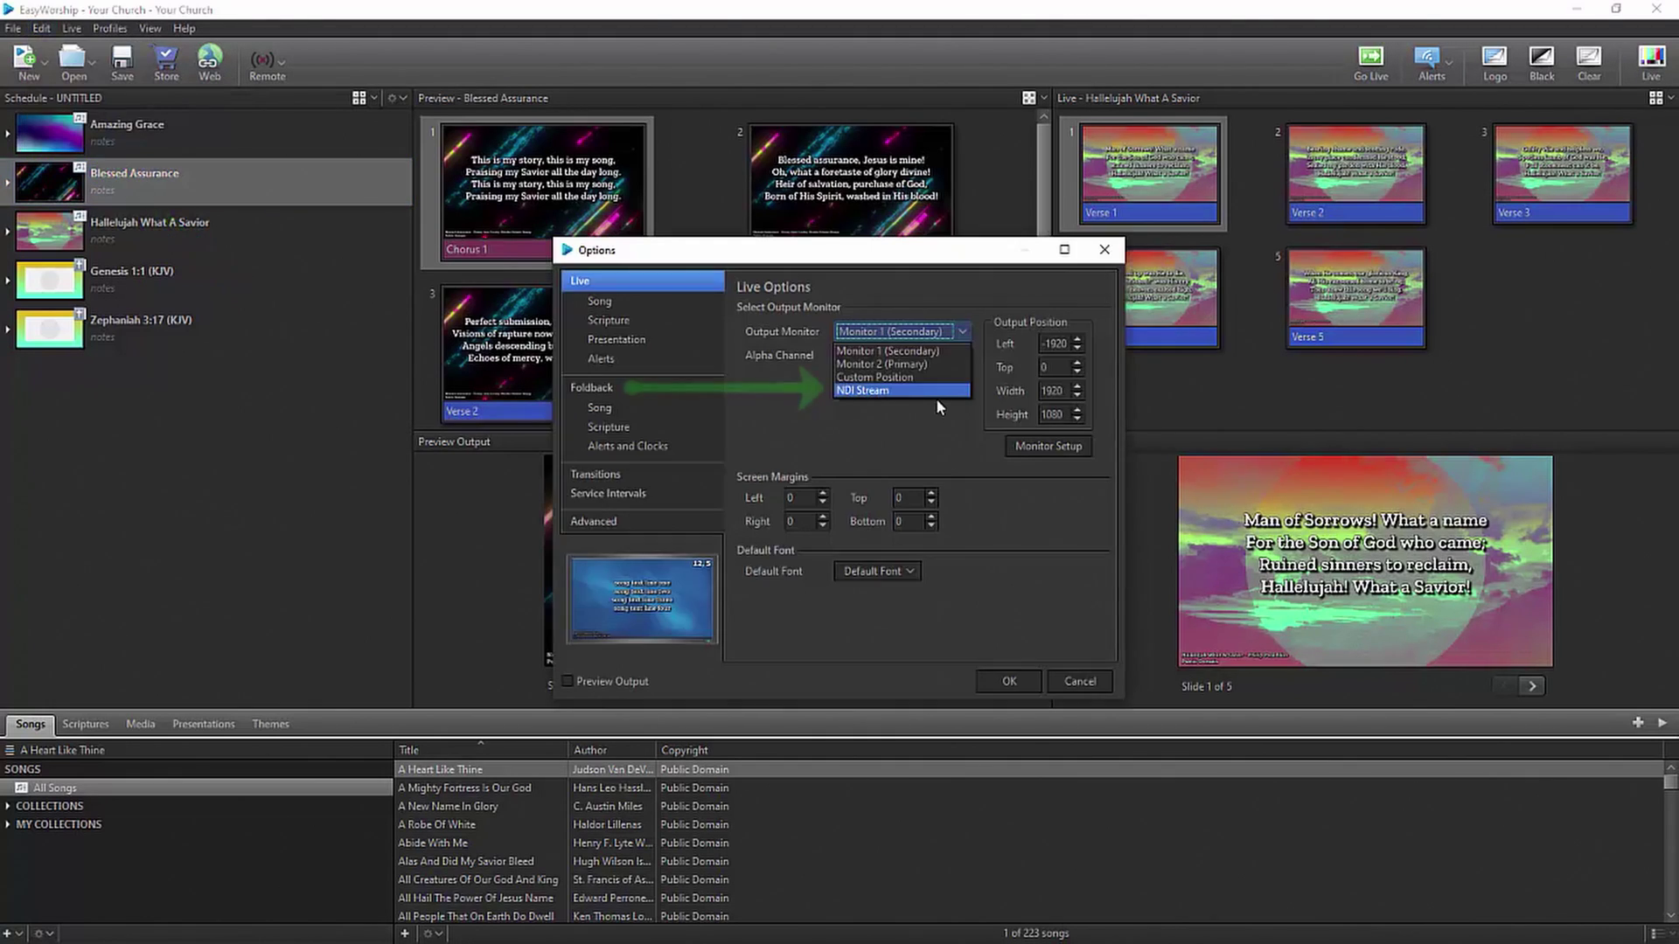
{"action": "left_click", "coordinate": [936, 390]}
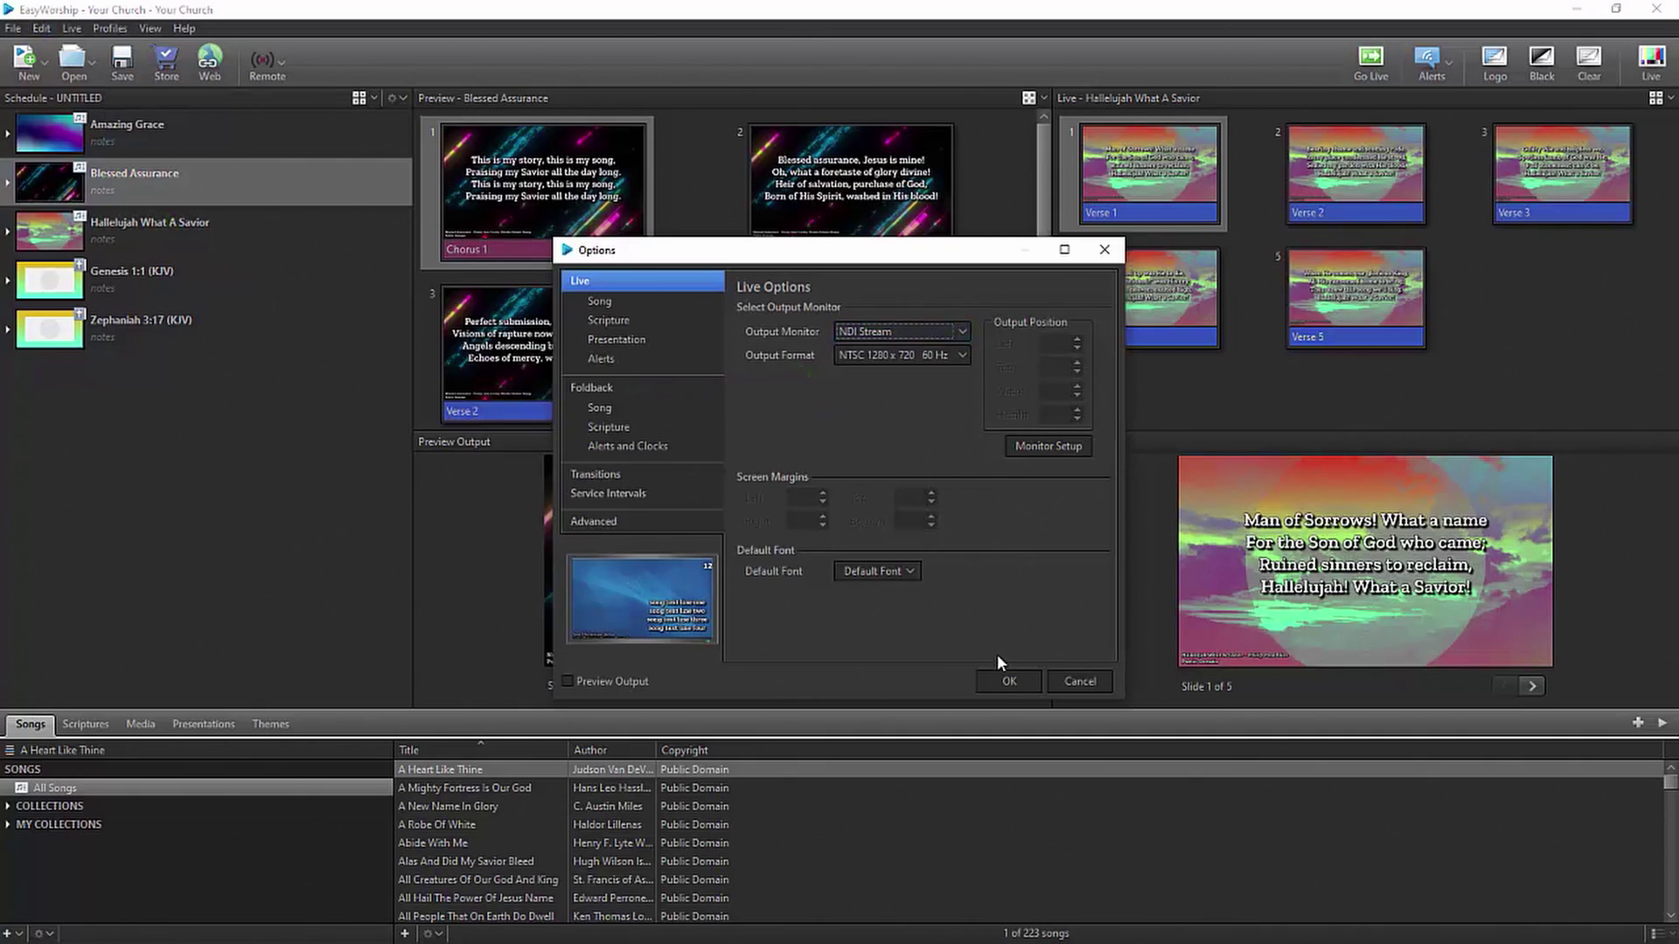
{"action": "left_click", "coordinate": [1006, 681]}
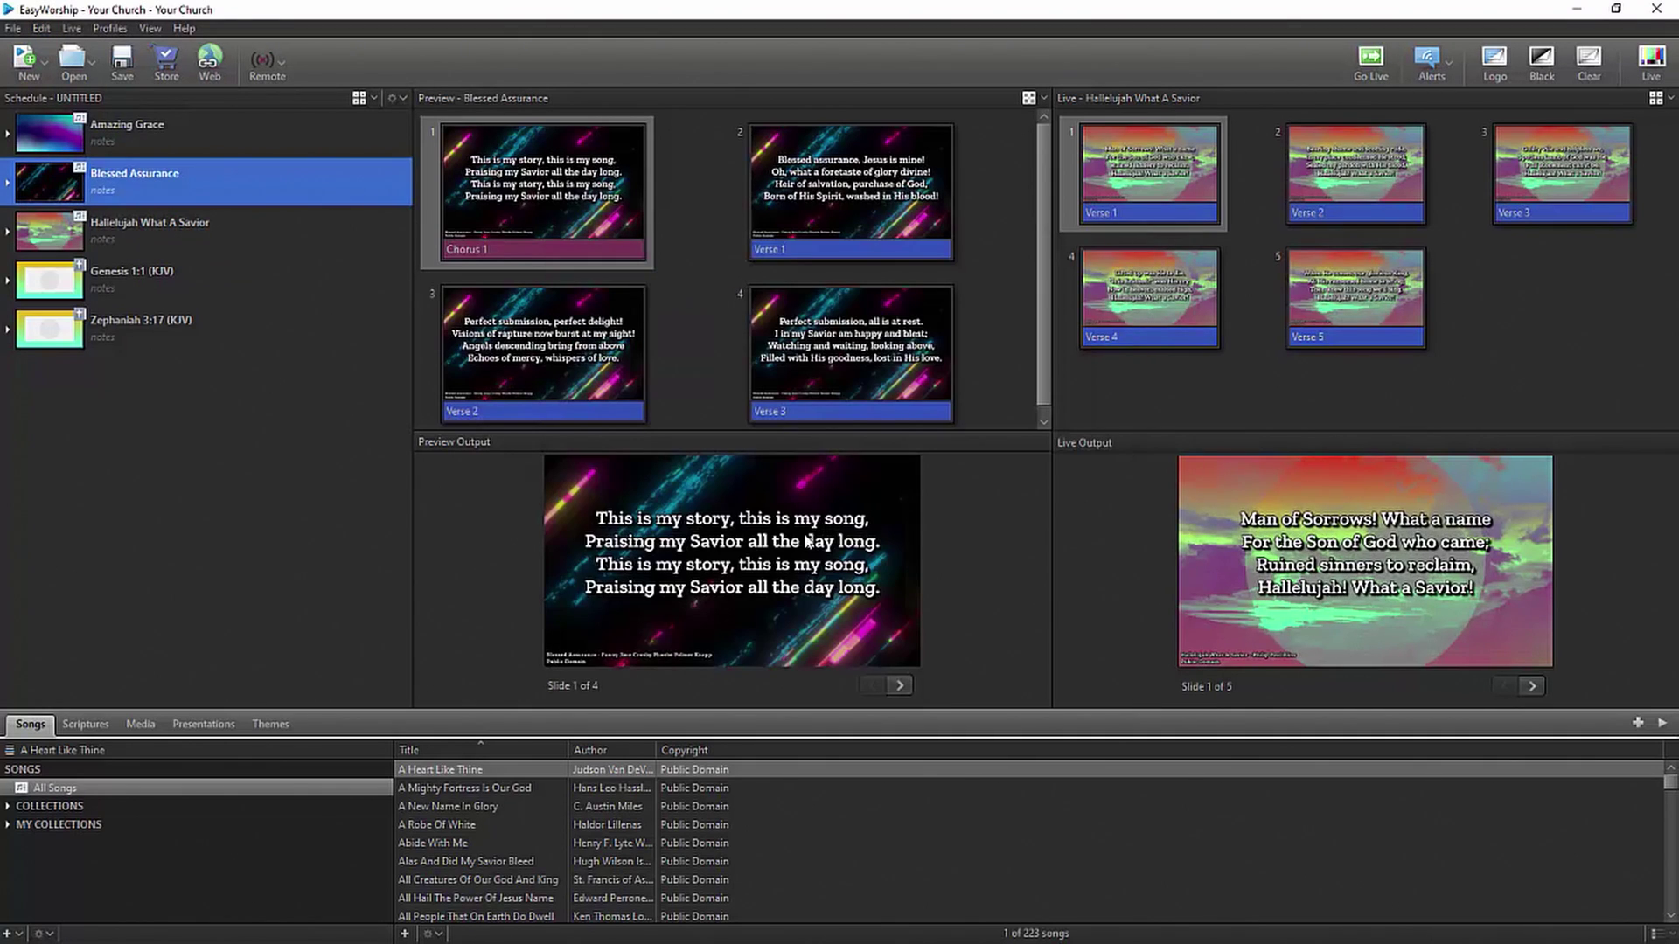
Add a new feed under Media > Feeds and list its available input devices.
{"action": "left_click", "coordinate": [137, 723]}
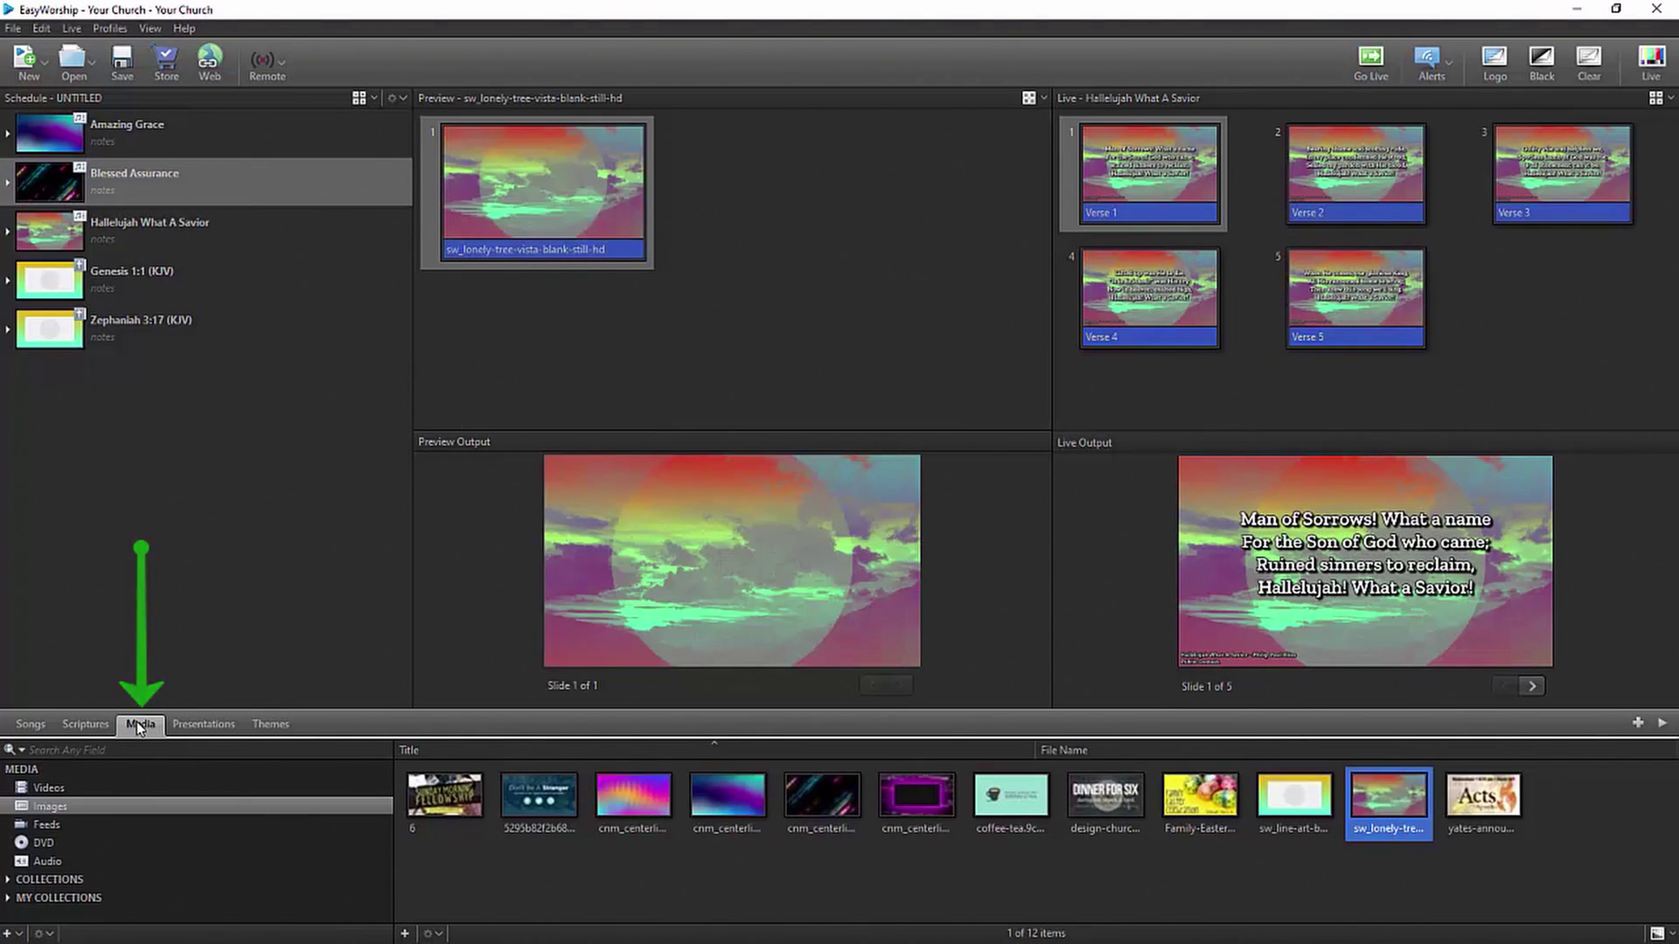
{"action": "left_click", "coordinate": [79, 825]}
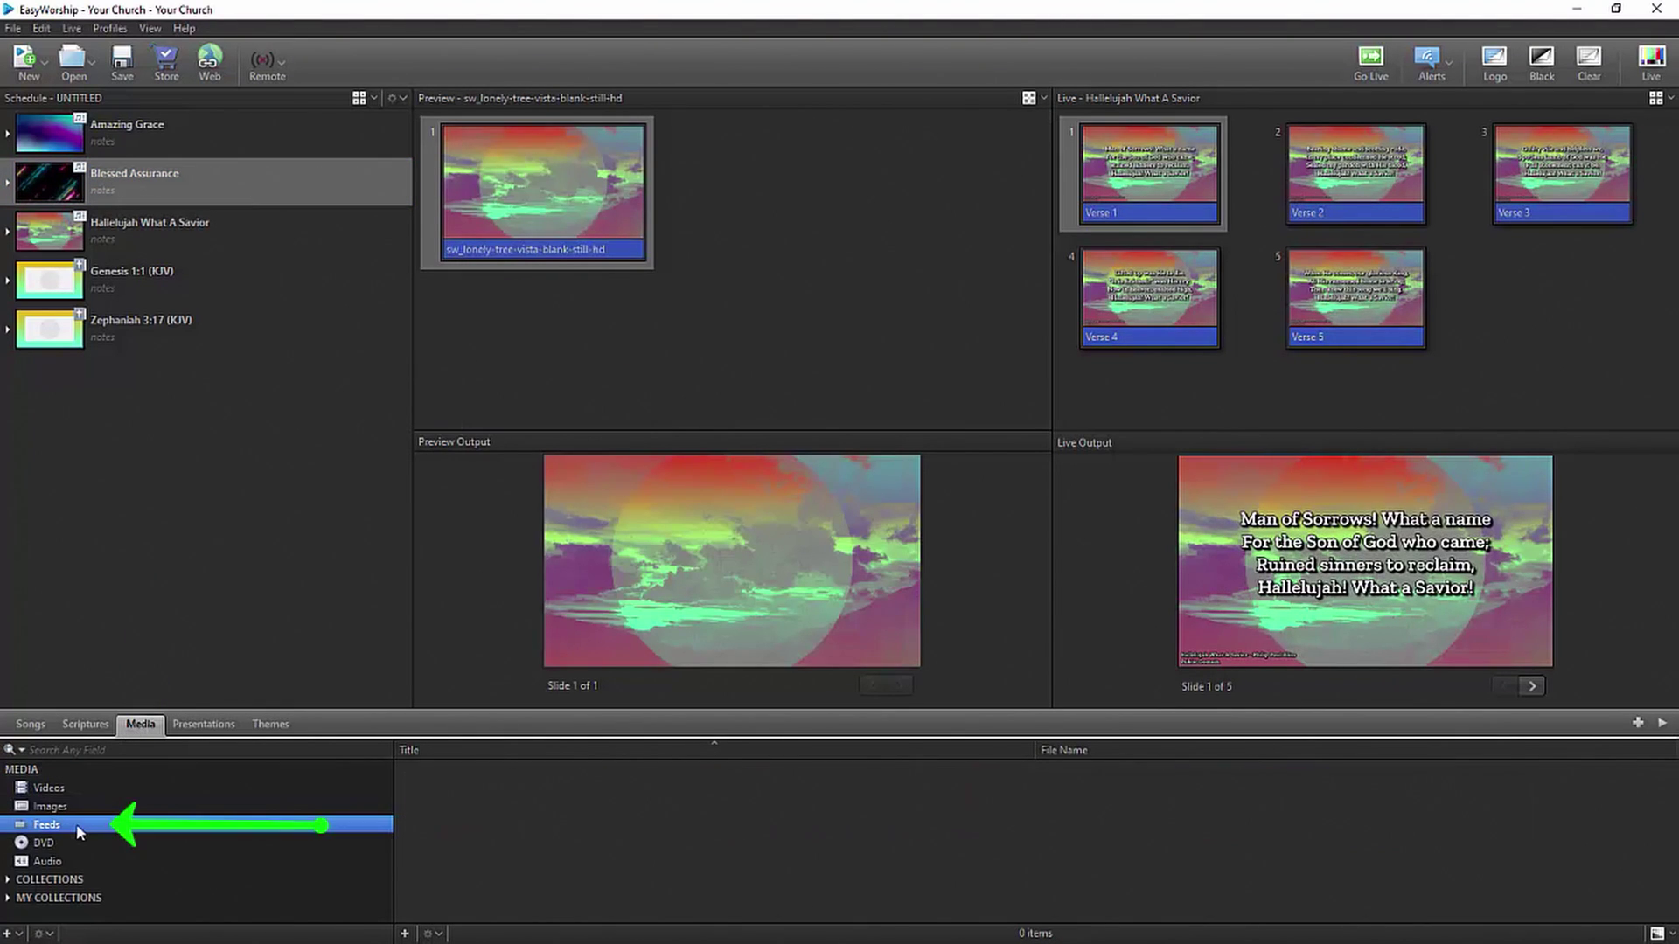
{"action": "left_click", "coordinate": [404, 933]}
{"action": "left_click", "coordinate": [1126, 402]}
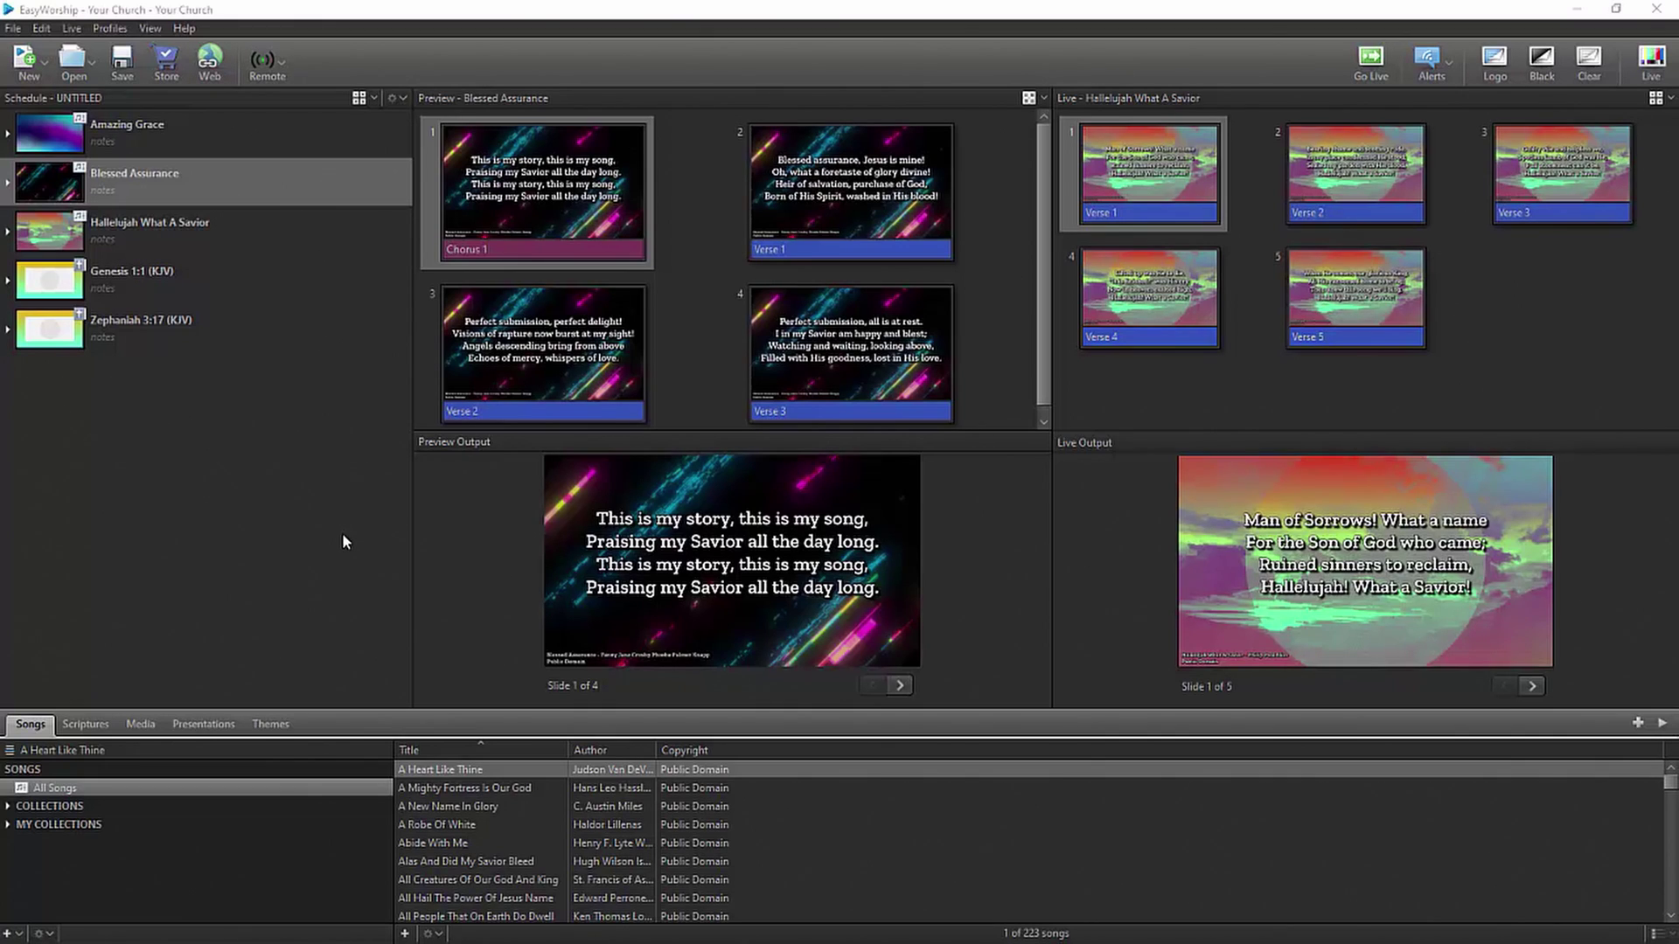
Review the remote-control devices available for pairing, with EasyWorship Remote shown as On.
{"action": "left_click", "coordinate": [286, 66]}
Add a new MIDI control from Remote > MIDI to open its Configure MIDI Control dialog.
{"action": "left_click", "coordinate": [282, 61]}
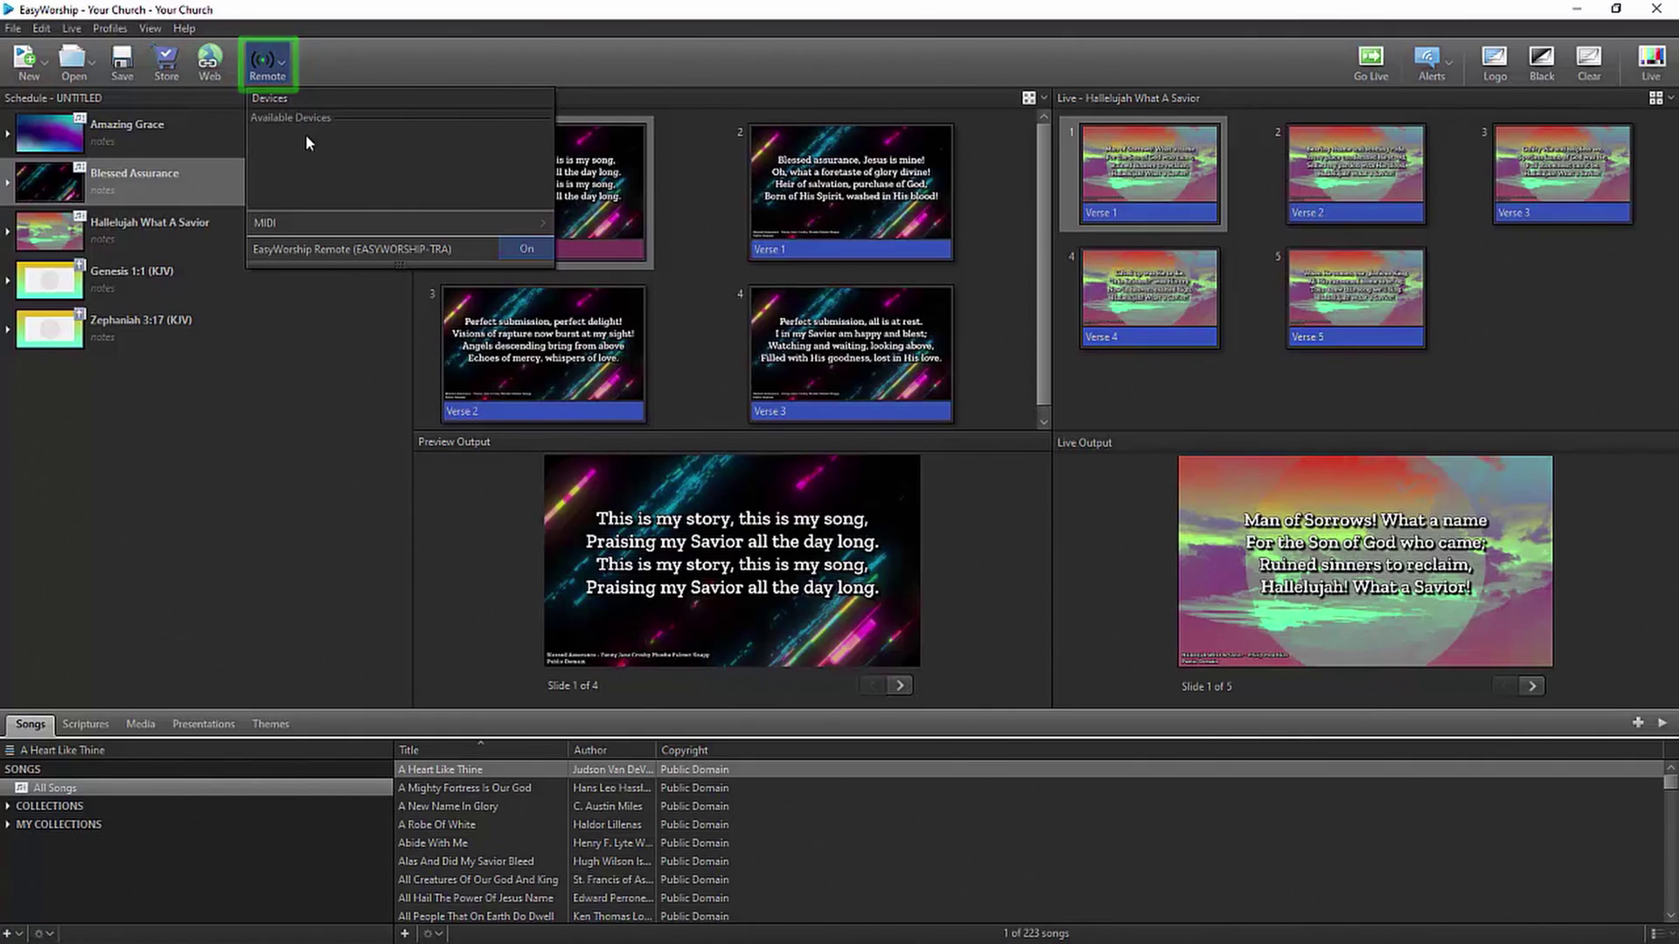
{"action": "mouse_move", "coordinate": [425, 219]}
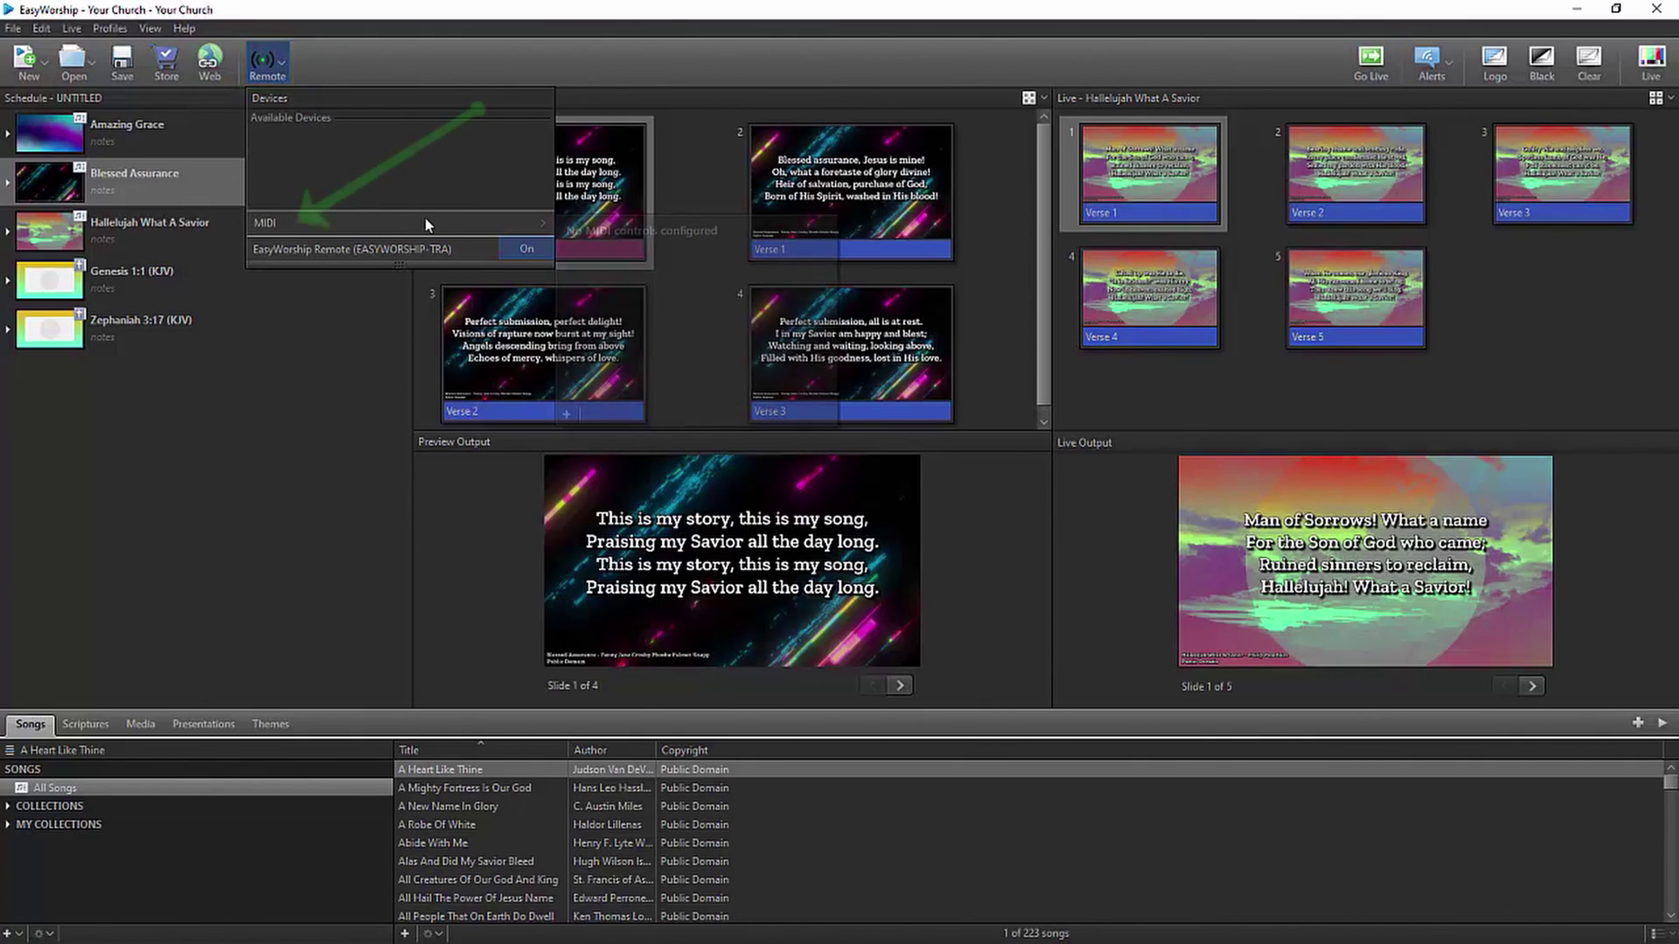
{"action": "left_click", "coordinate": [568, 415]}
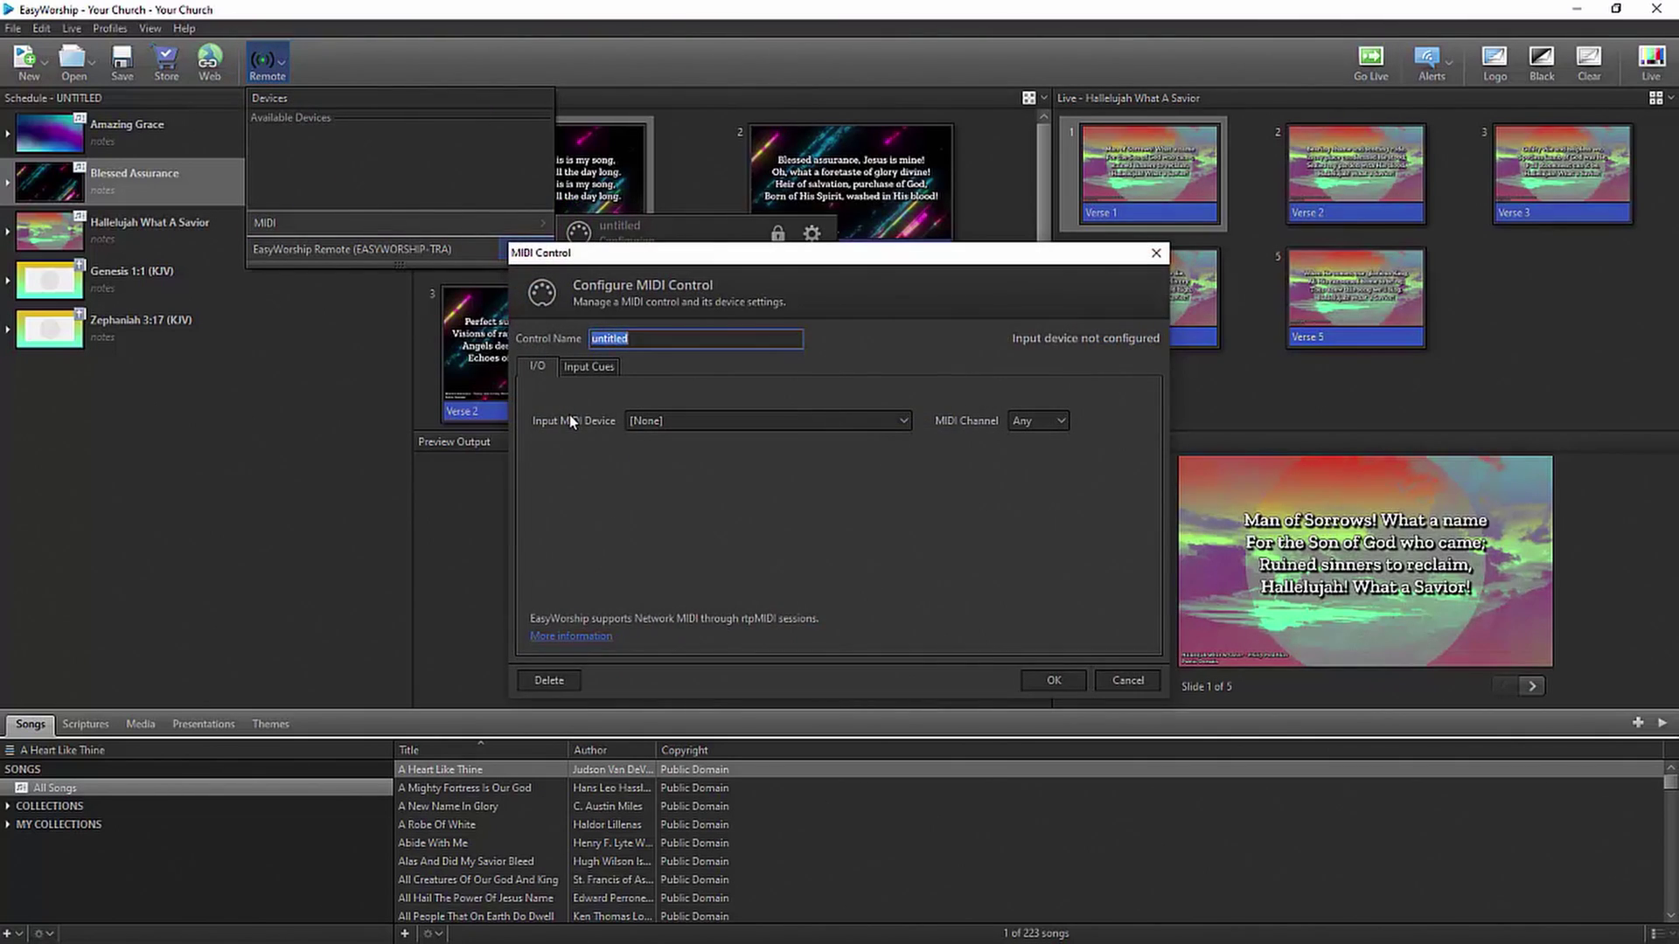